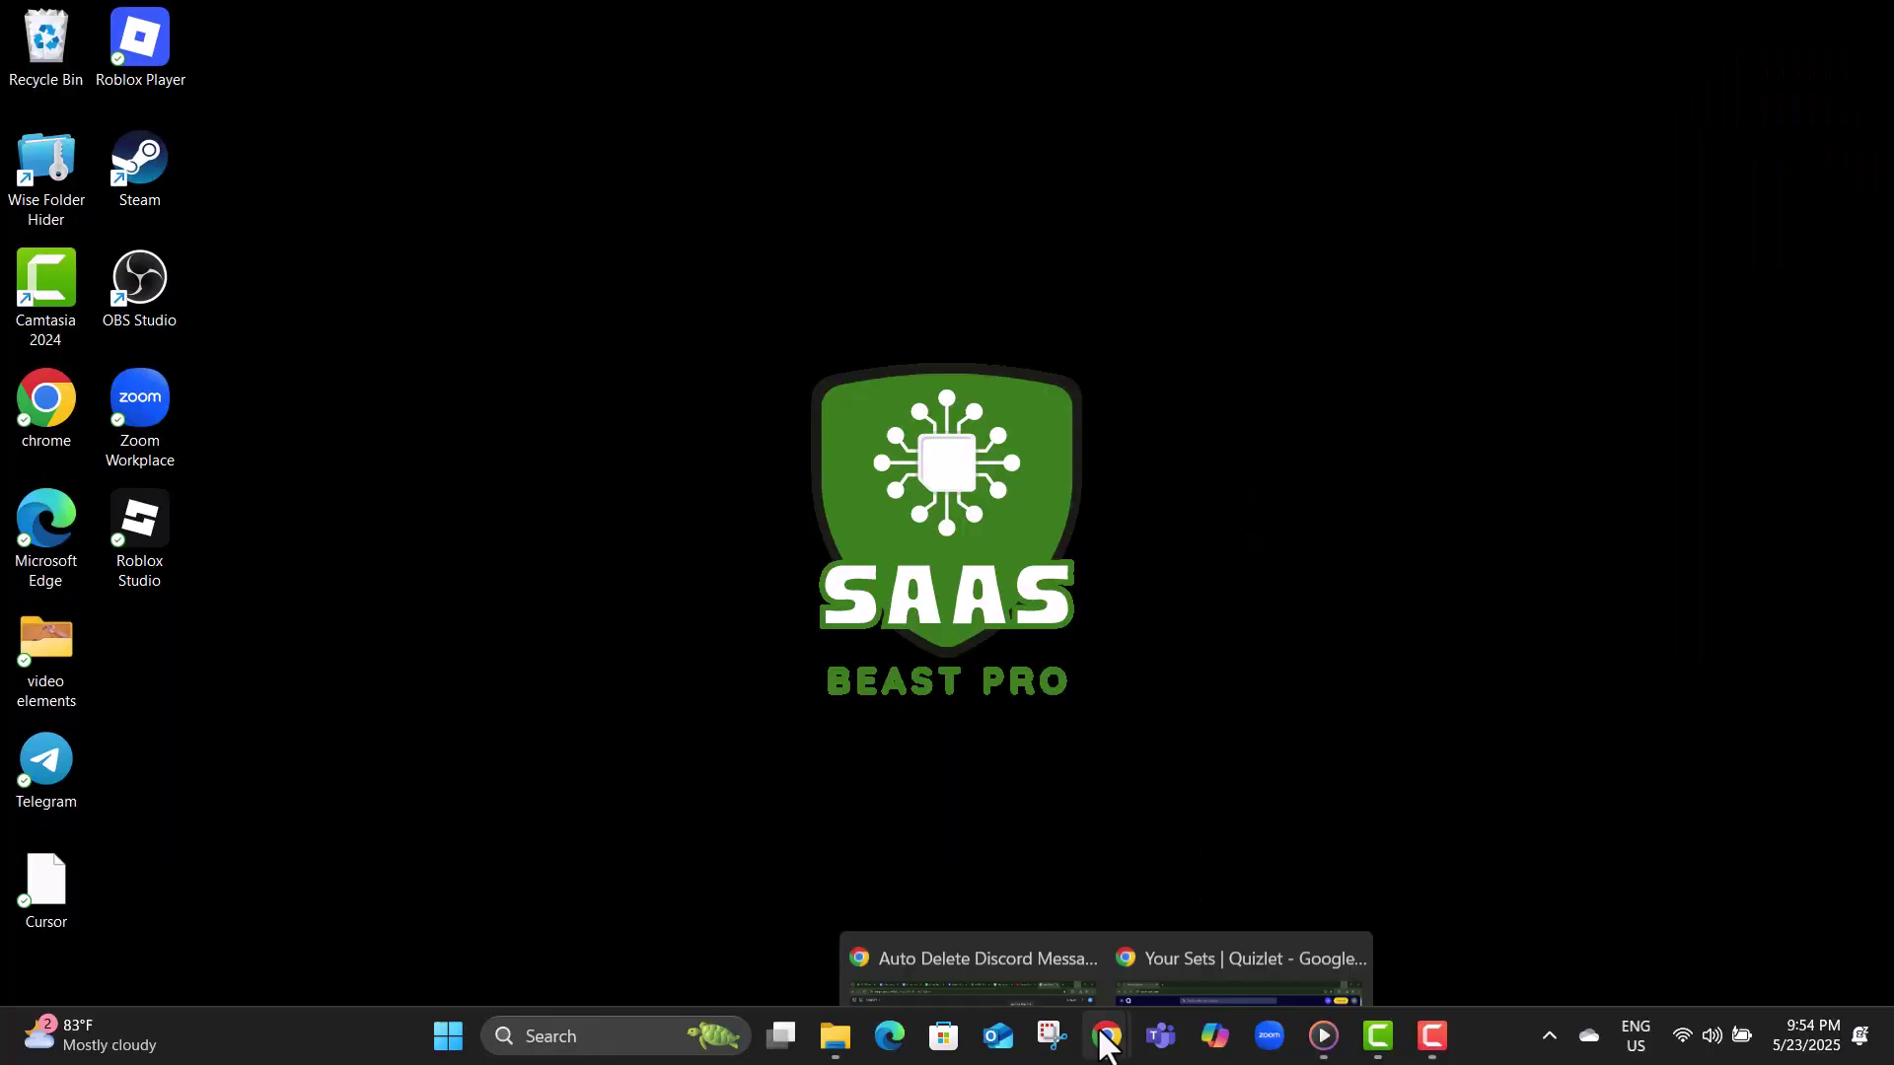
- Bring up the Chrome window showing the Your Sets page on Quizlet
left_click(1163, 946)
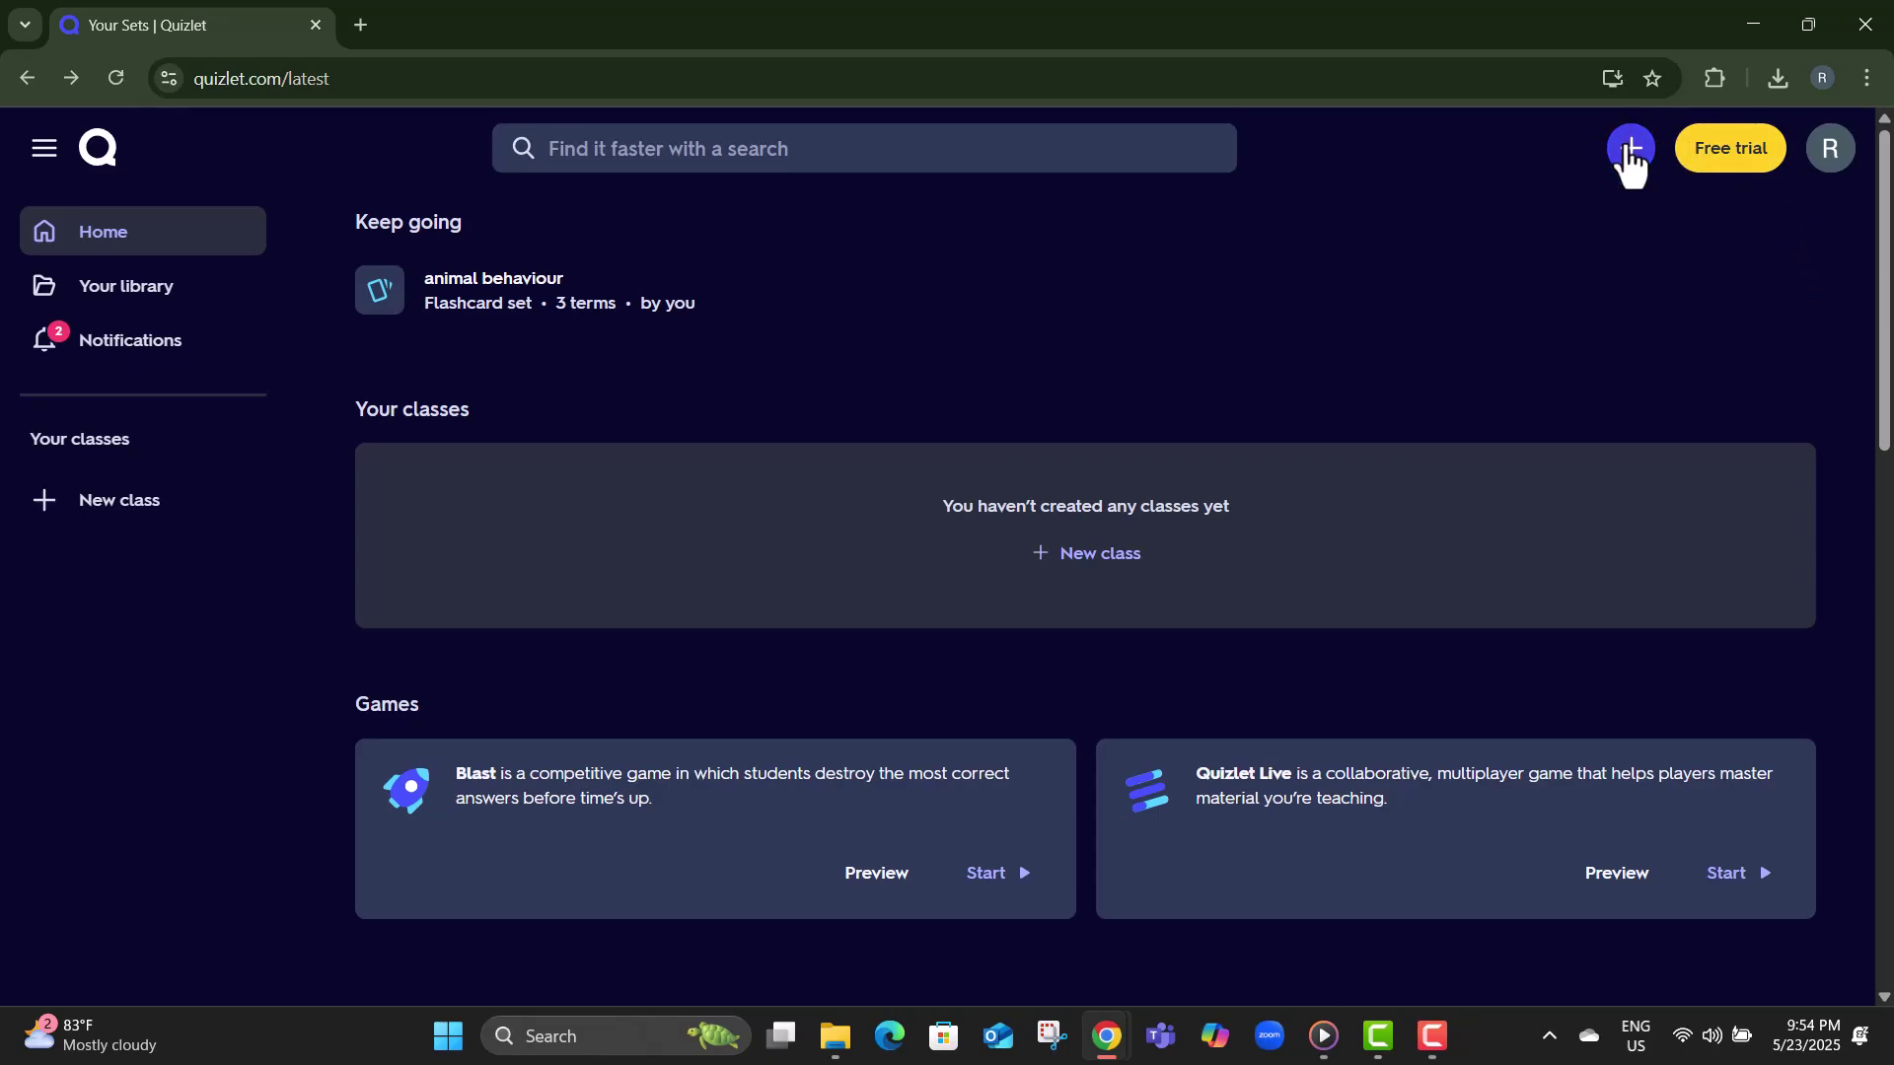
- Start a new flashcard set from the + create menu
left_click(1630, 151)
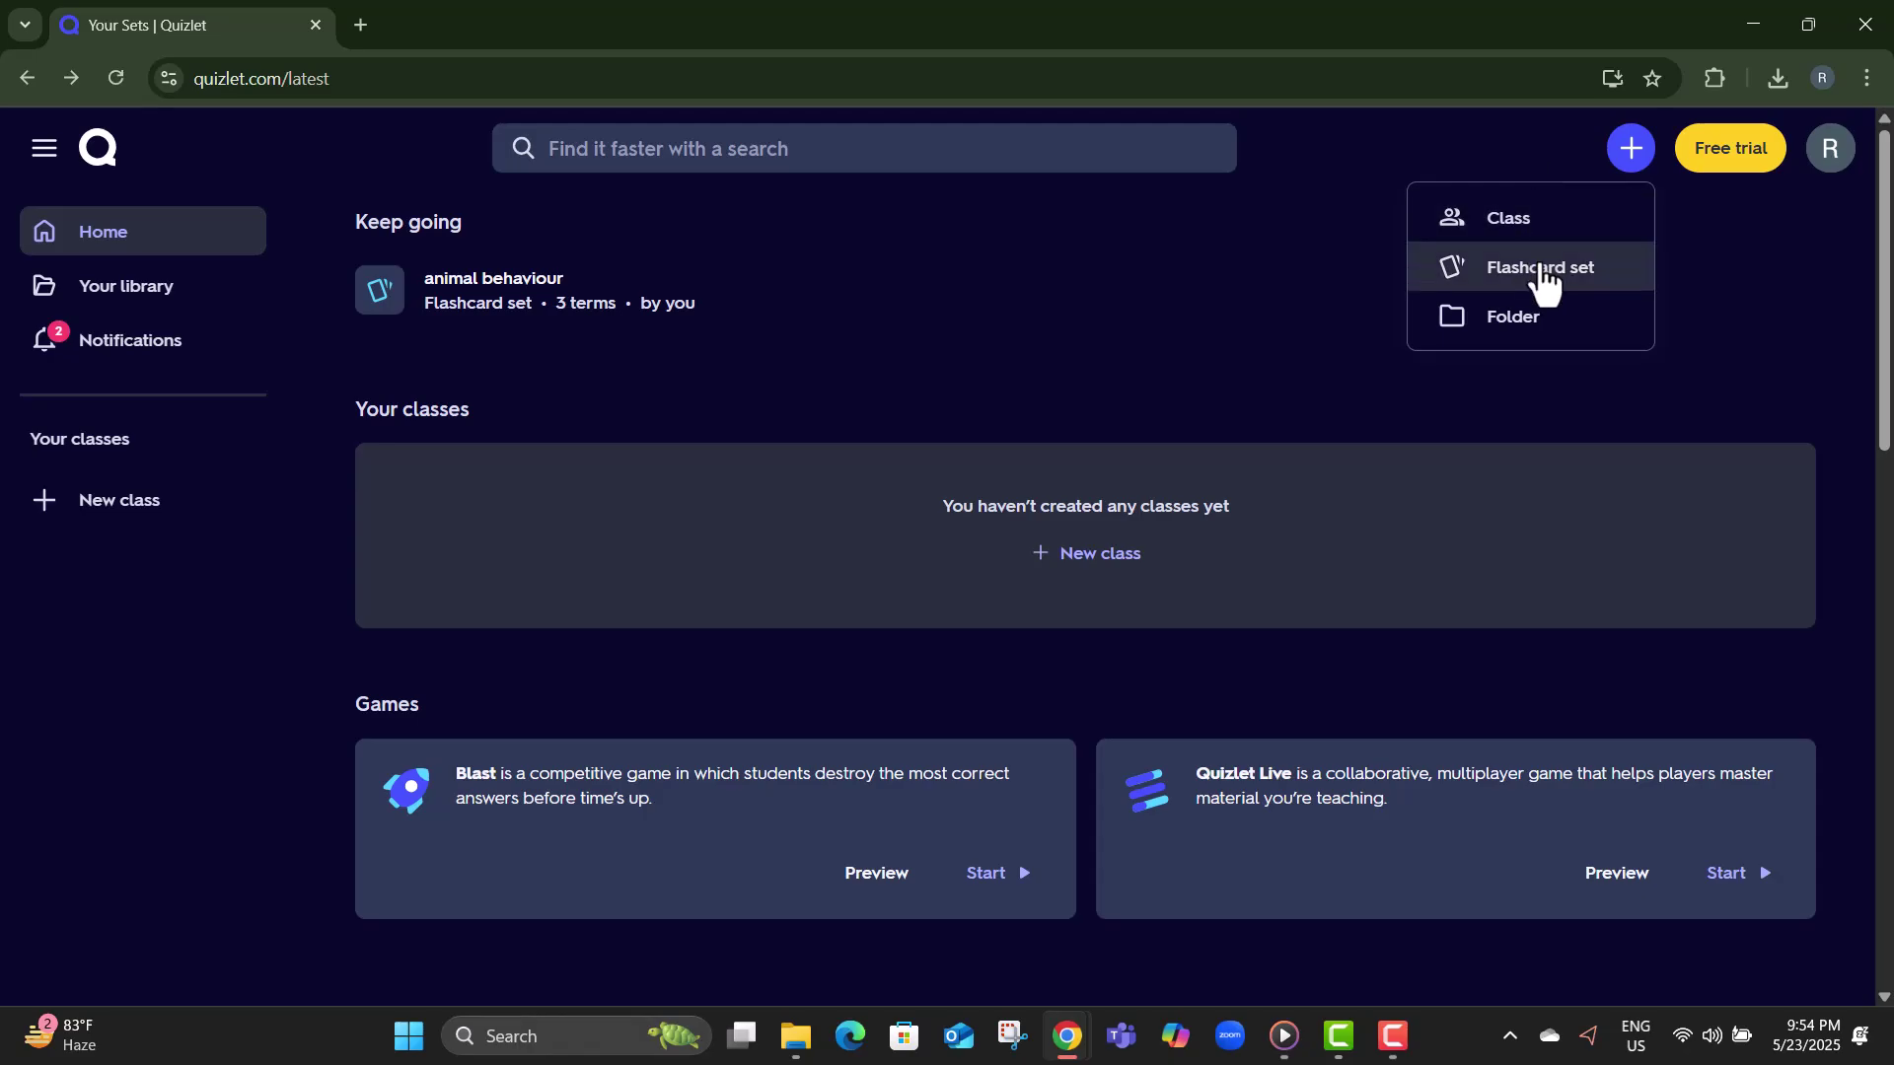
left_click(1540, 283)
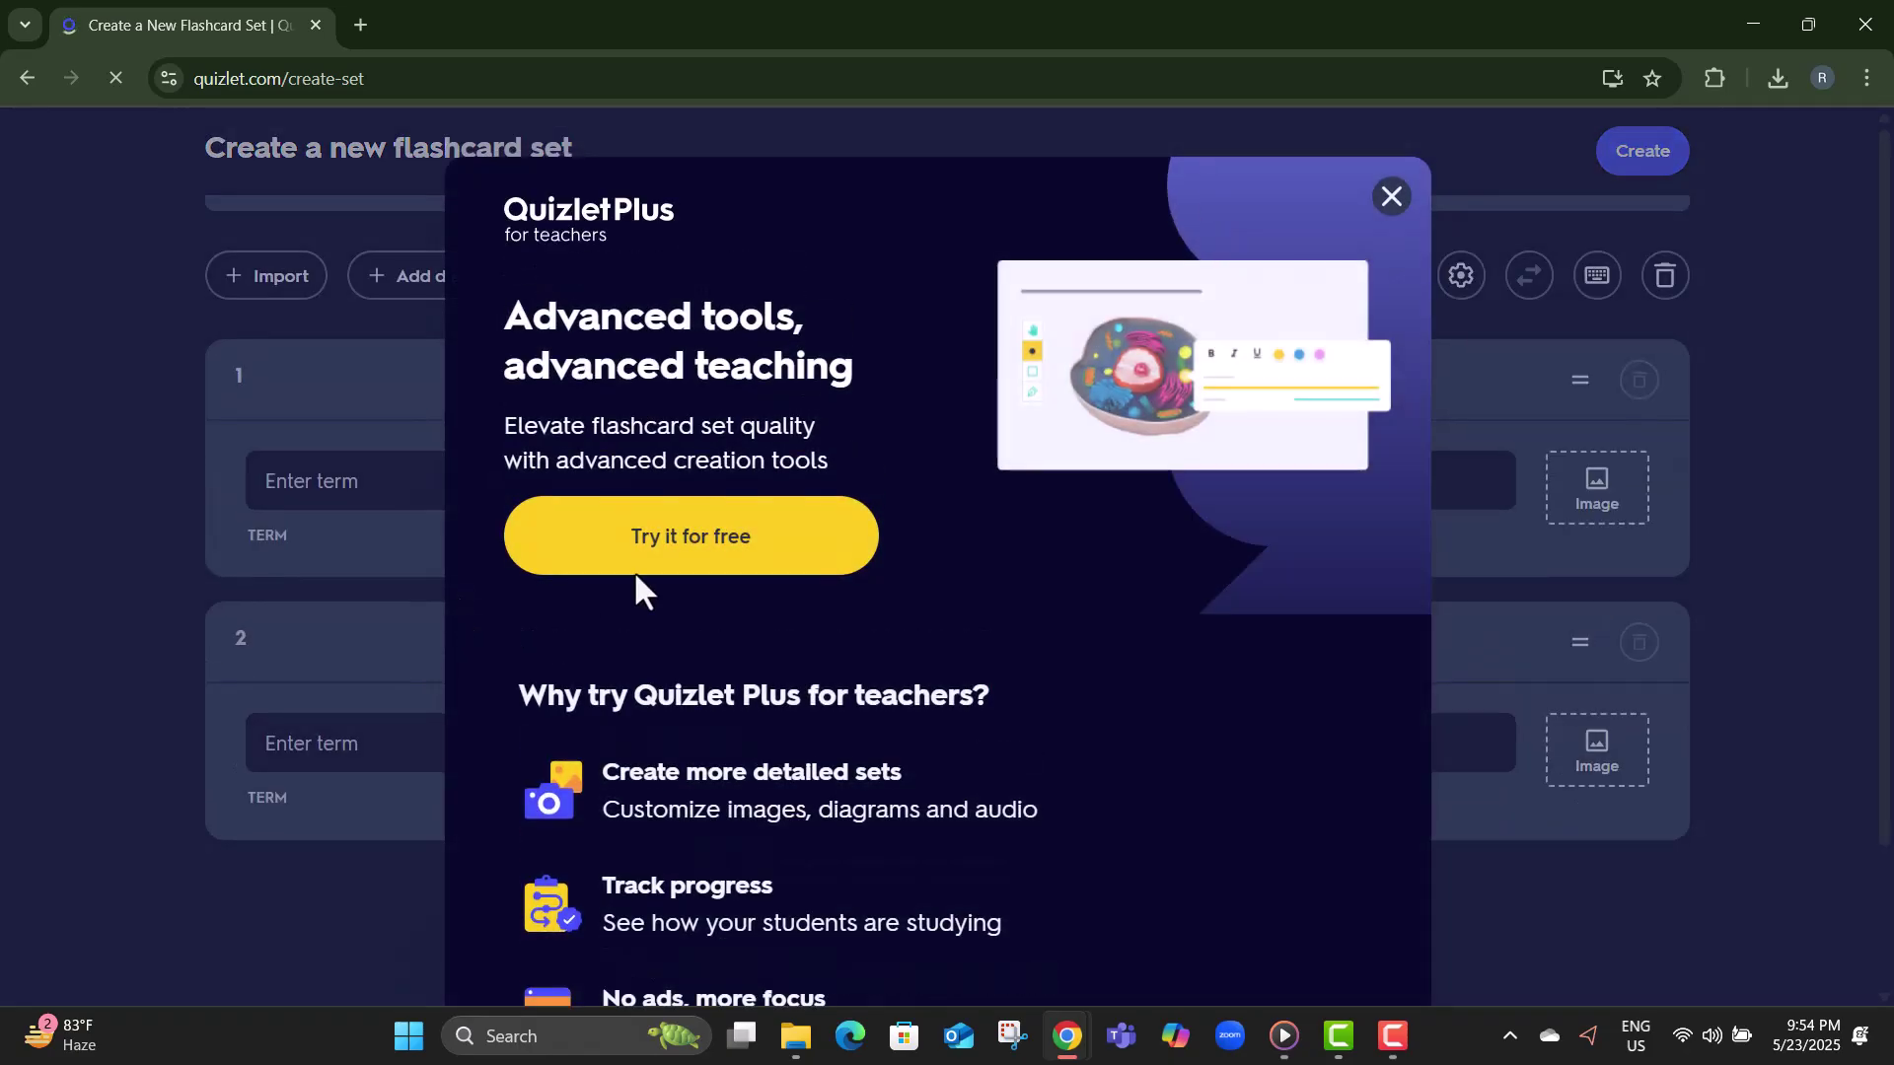
- Dismiss the Quizlet Plus promotion, title the set 'Random' and describe it 'Random set of flashcard'
left_click(1392, 196)
scroll(635, 417, "up", 3)
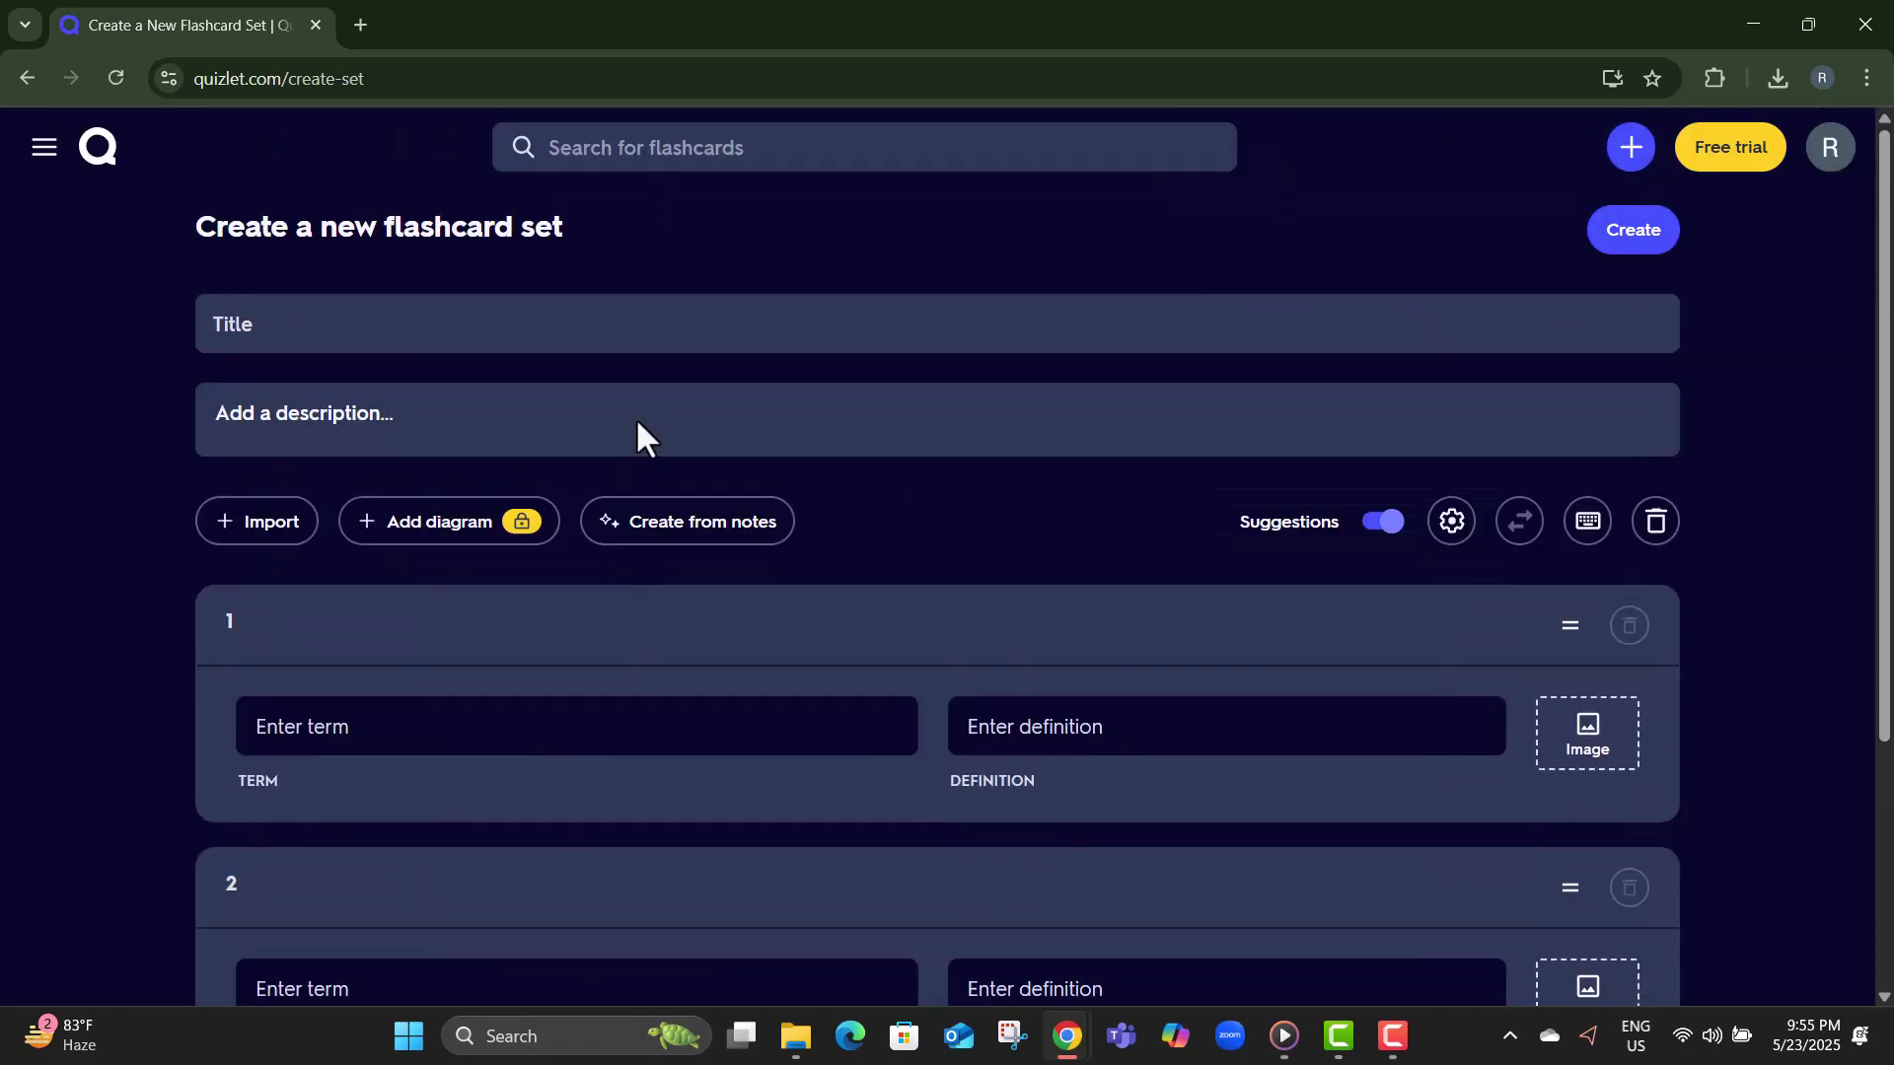
scroll(636, 417, "down", 1)
scroll(635, 417, "down", 1)
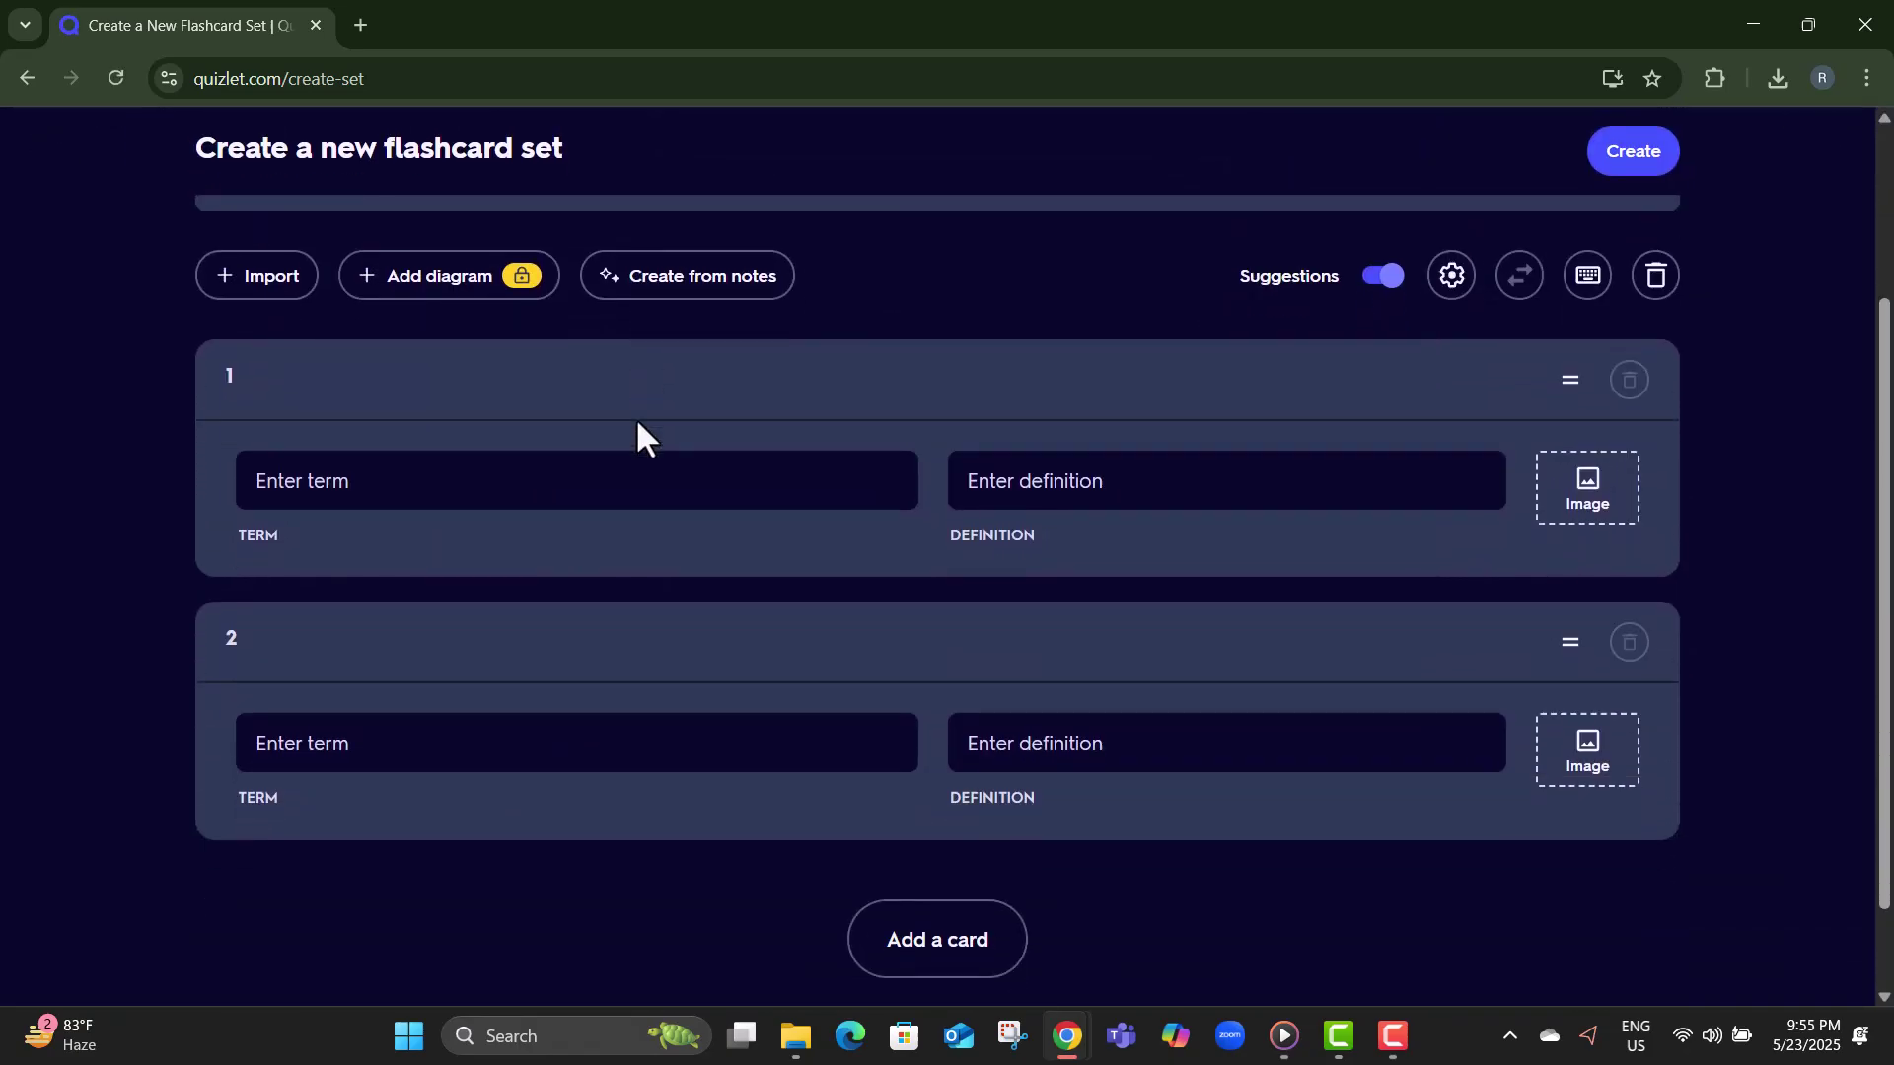
scroll(634, 436, "up", 2)
left_click(311, 335)
type("Random")
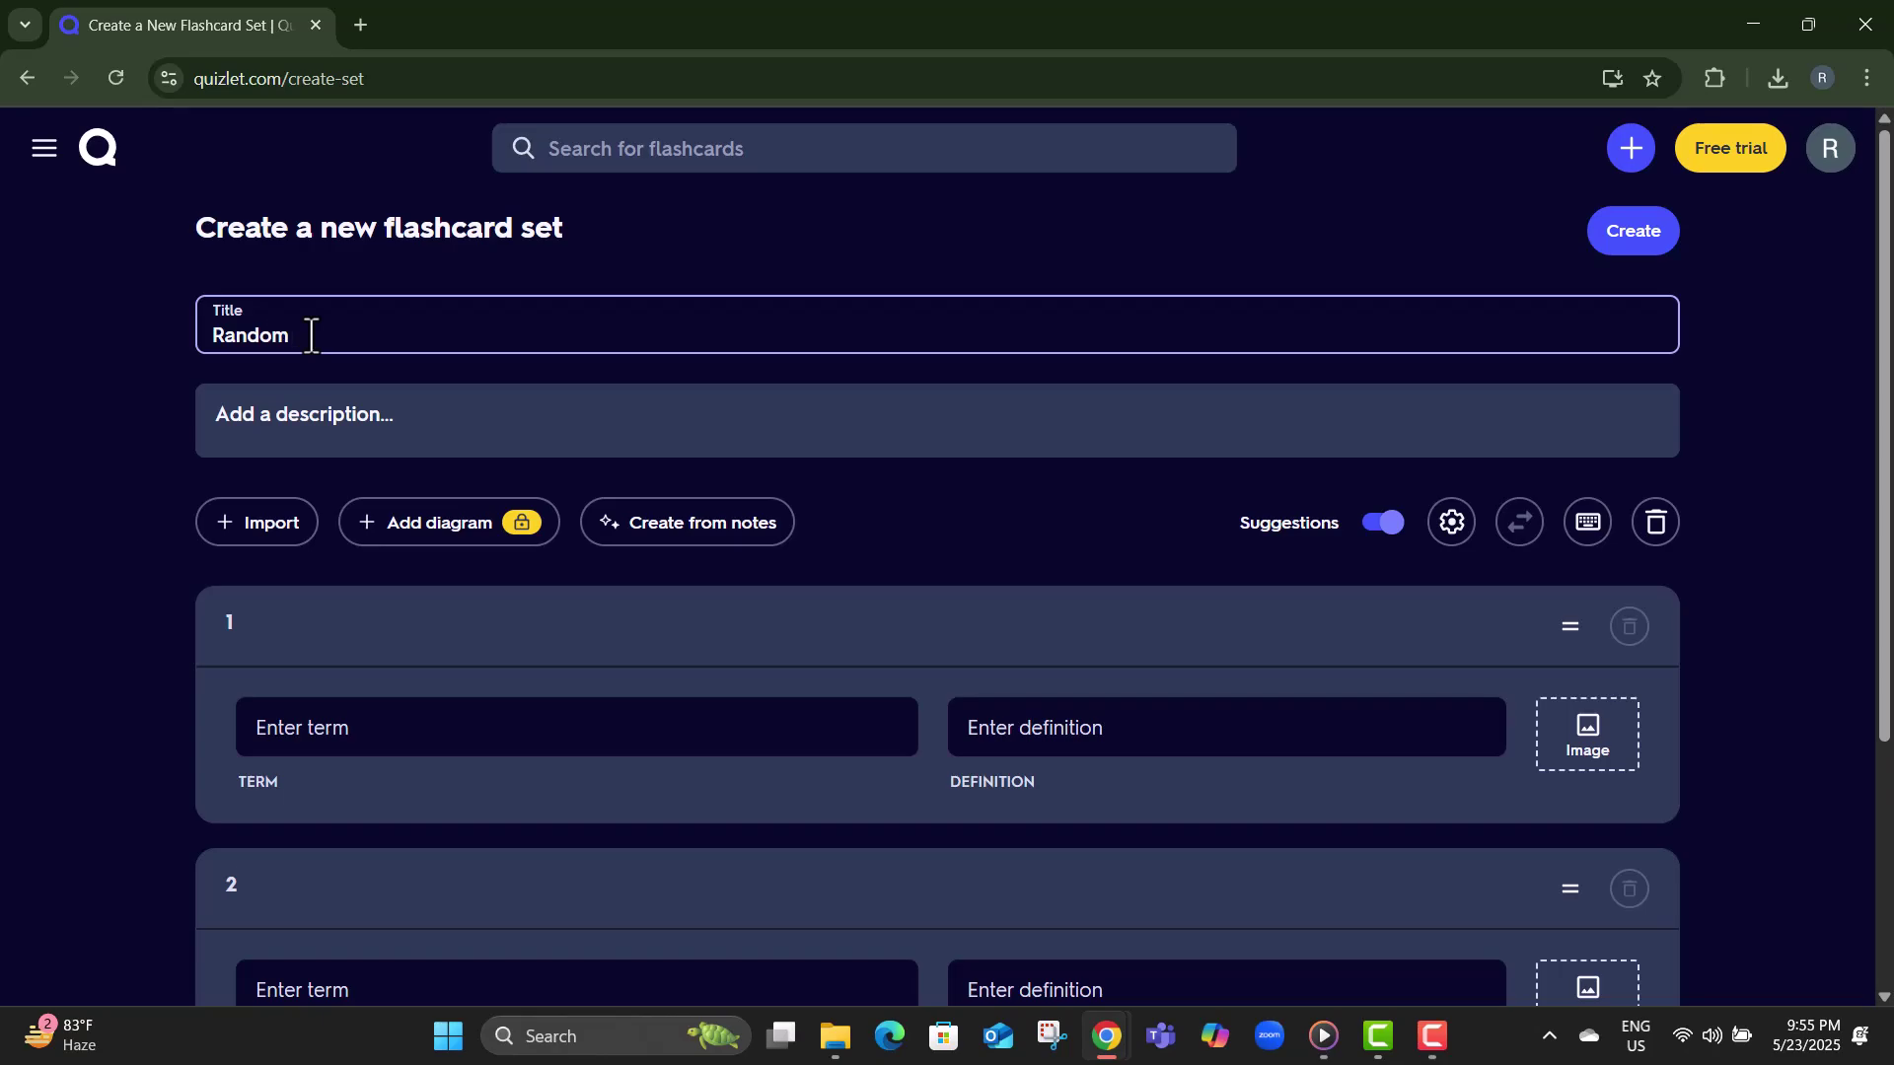
left_click(289, 417)
type("Random set of flashcard")
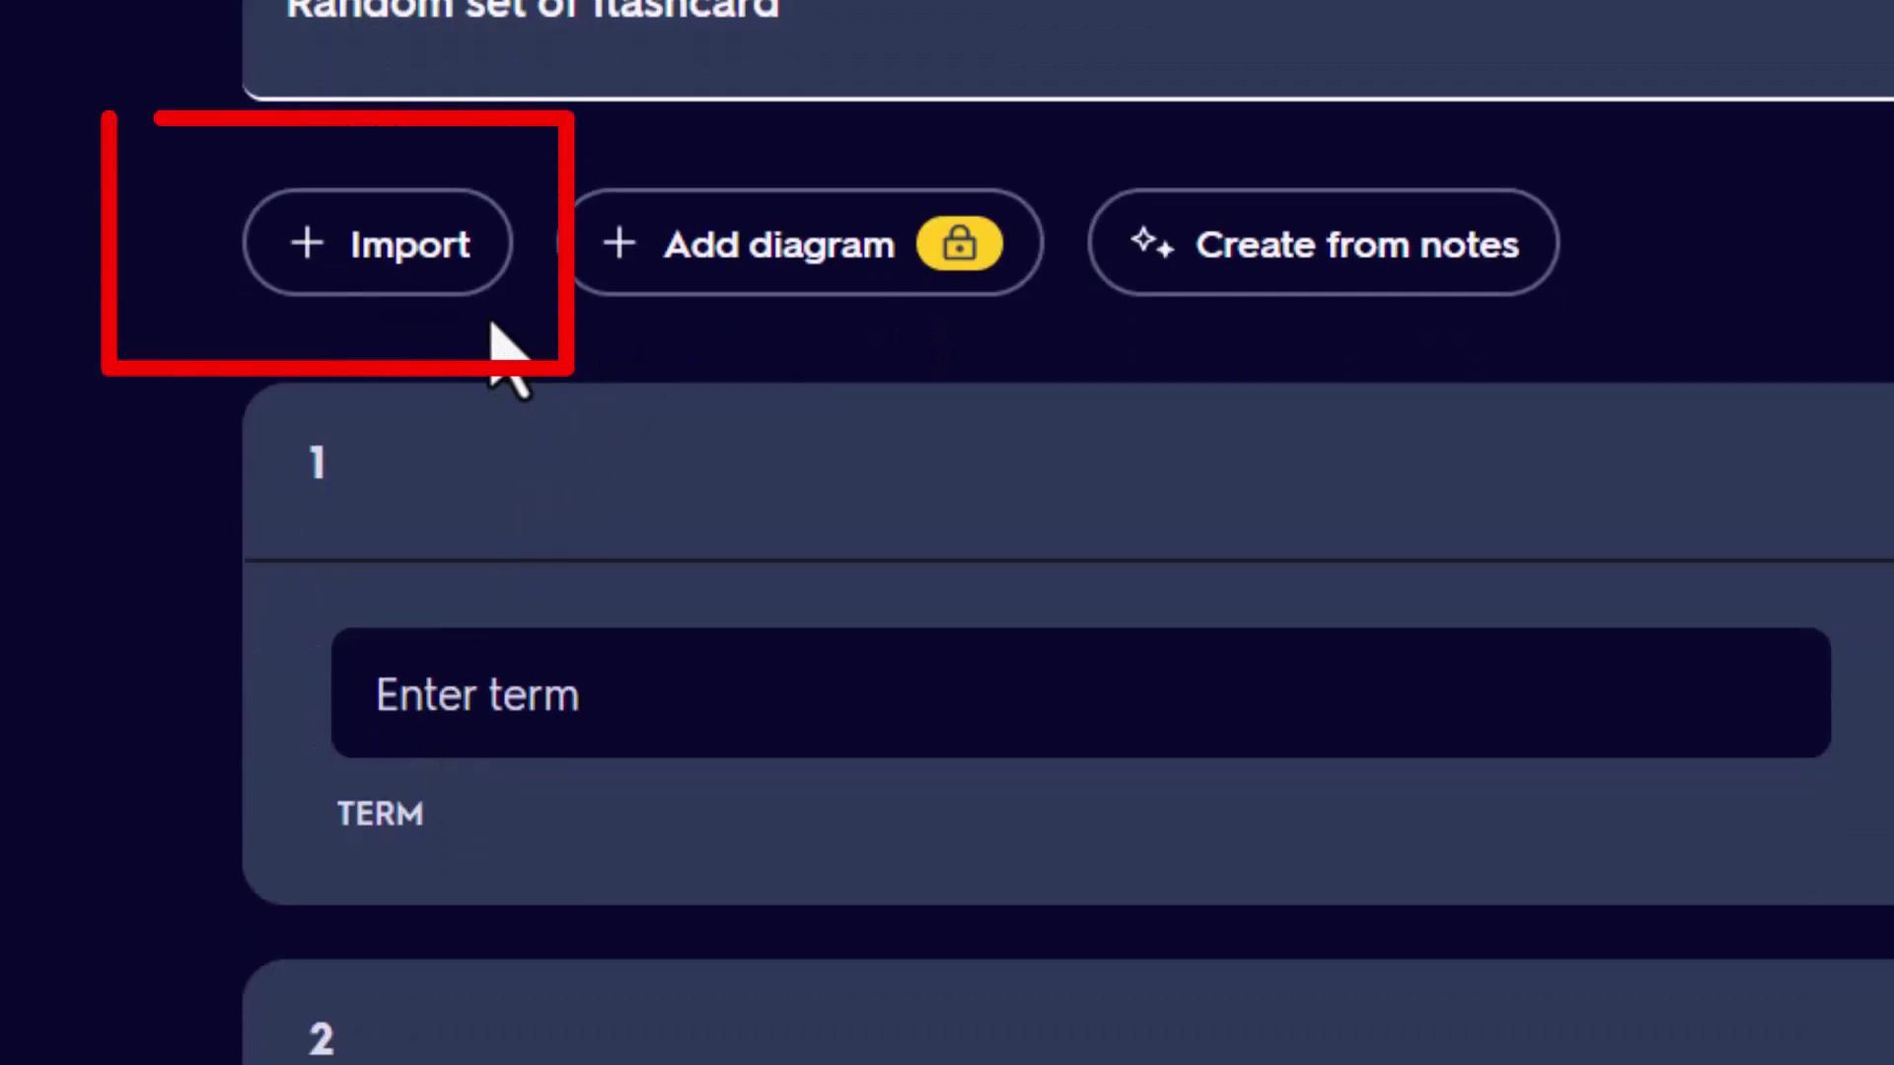
- Paste the Photosynthesis, Ecosystem and Atom definitions into the import box
left_click(402, 273)
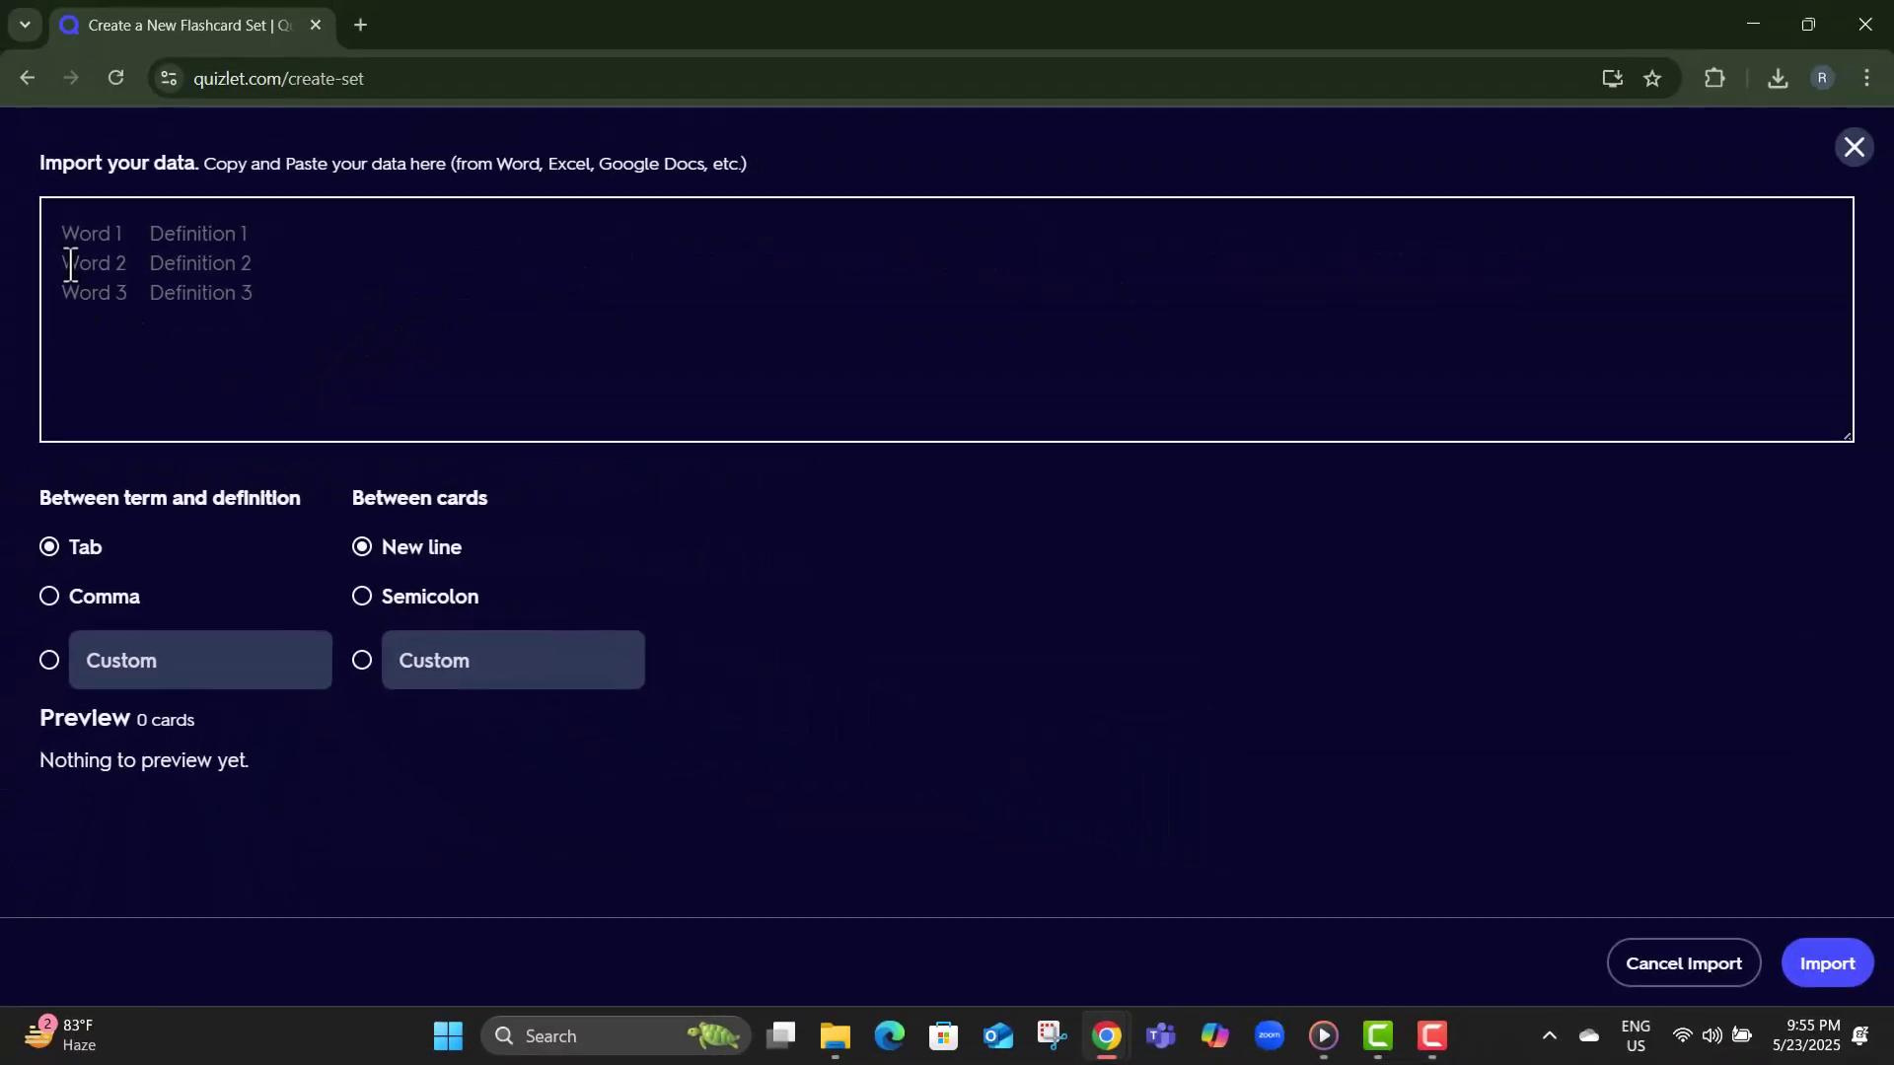
left_click(59, 233)
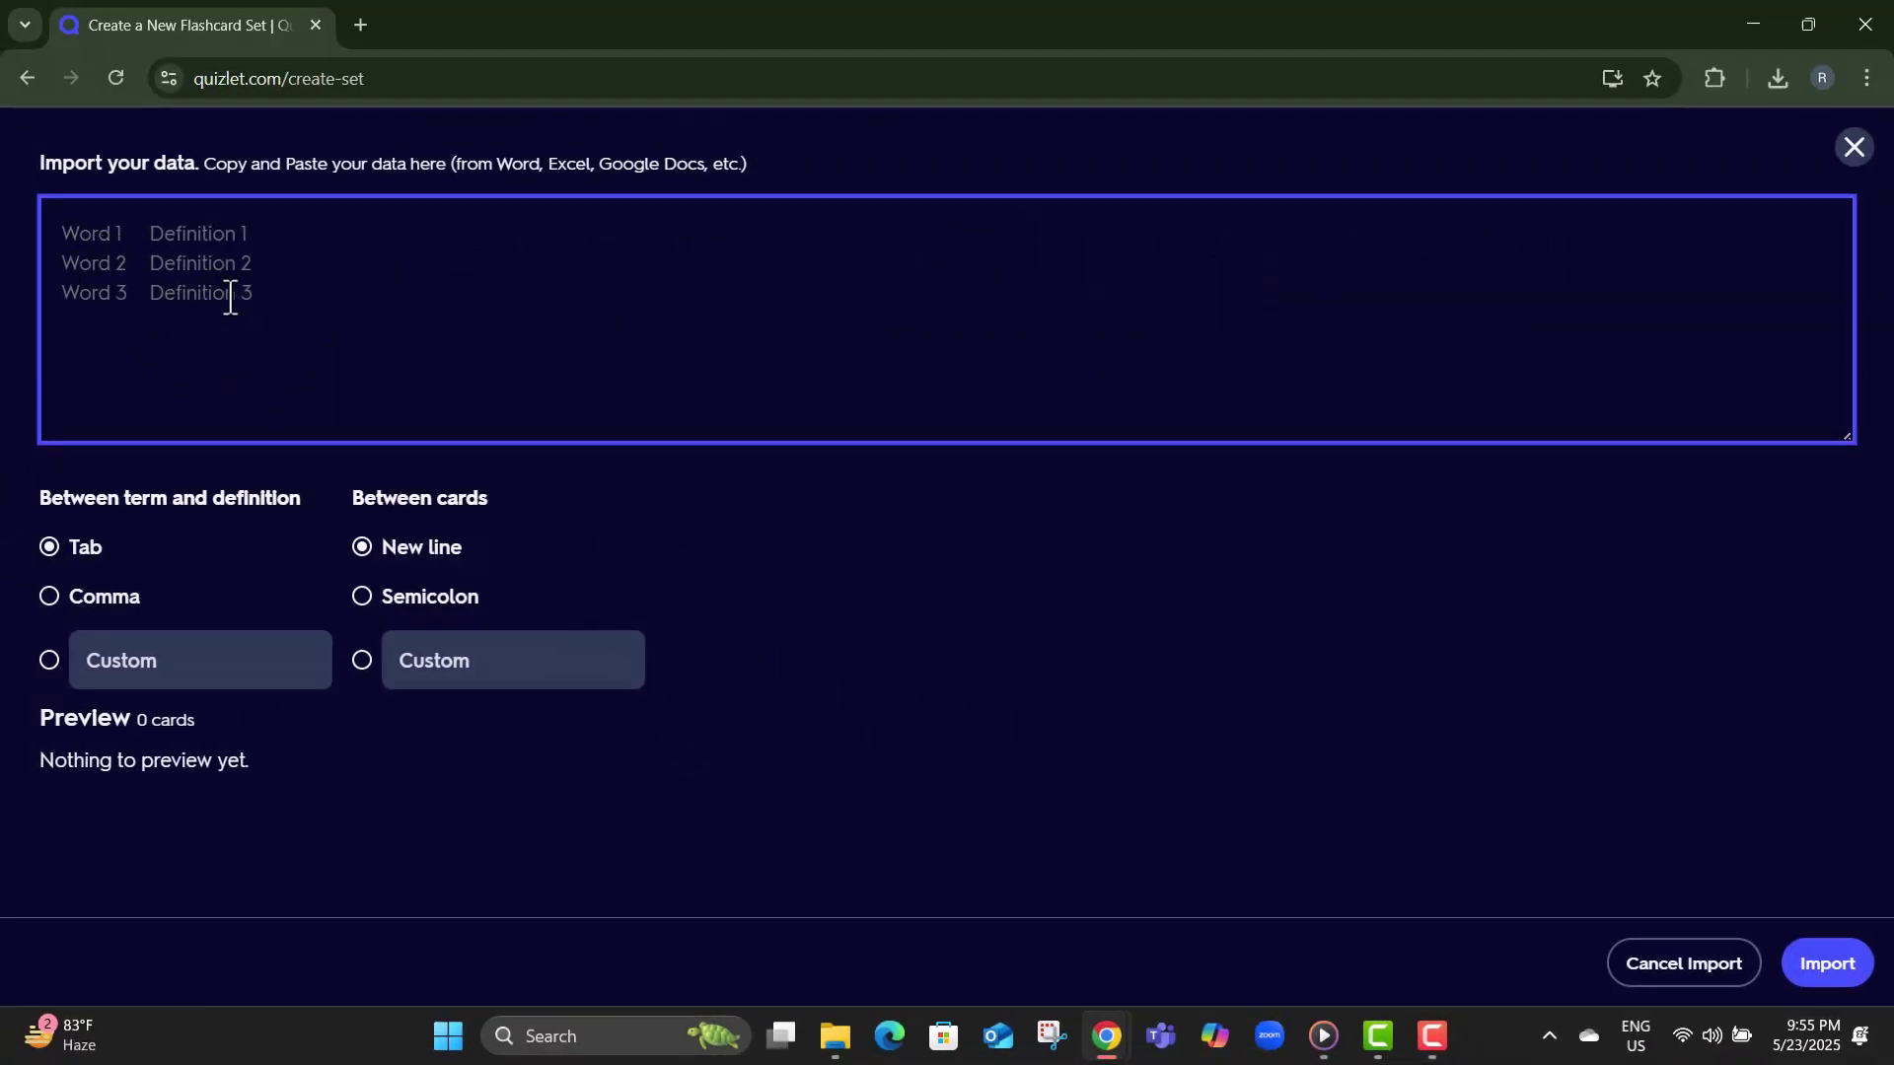
type("Photosynthesis – The process by which green plants use sunlight to make their own food from carbon dioxide and water.  Ecosystem – A community of living organisms interacting with each other and their physical environment.  Atom – The smallest unit of matter that defines a chemical element.")
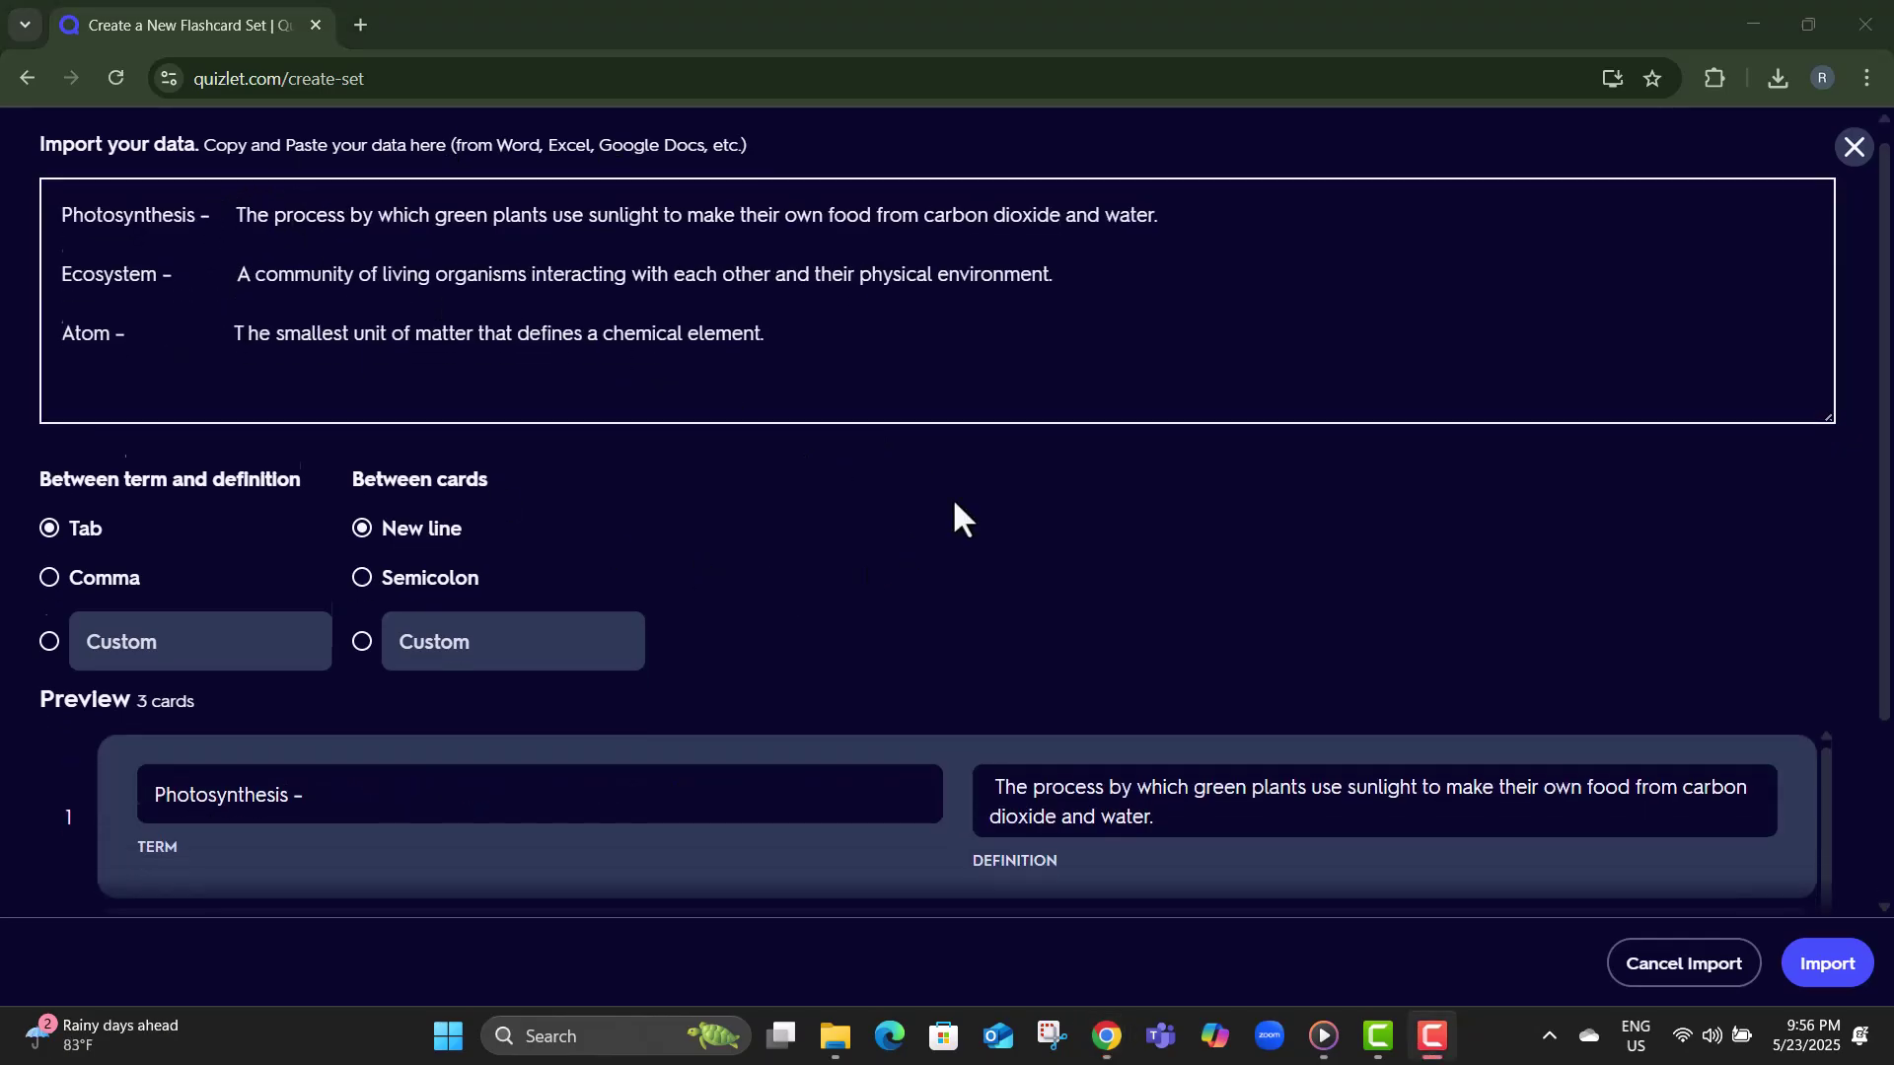
scroll(951, 497, "down", 2)
scroll(946, 517, "down", 2)
scroll(949, 531, "down", 1)
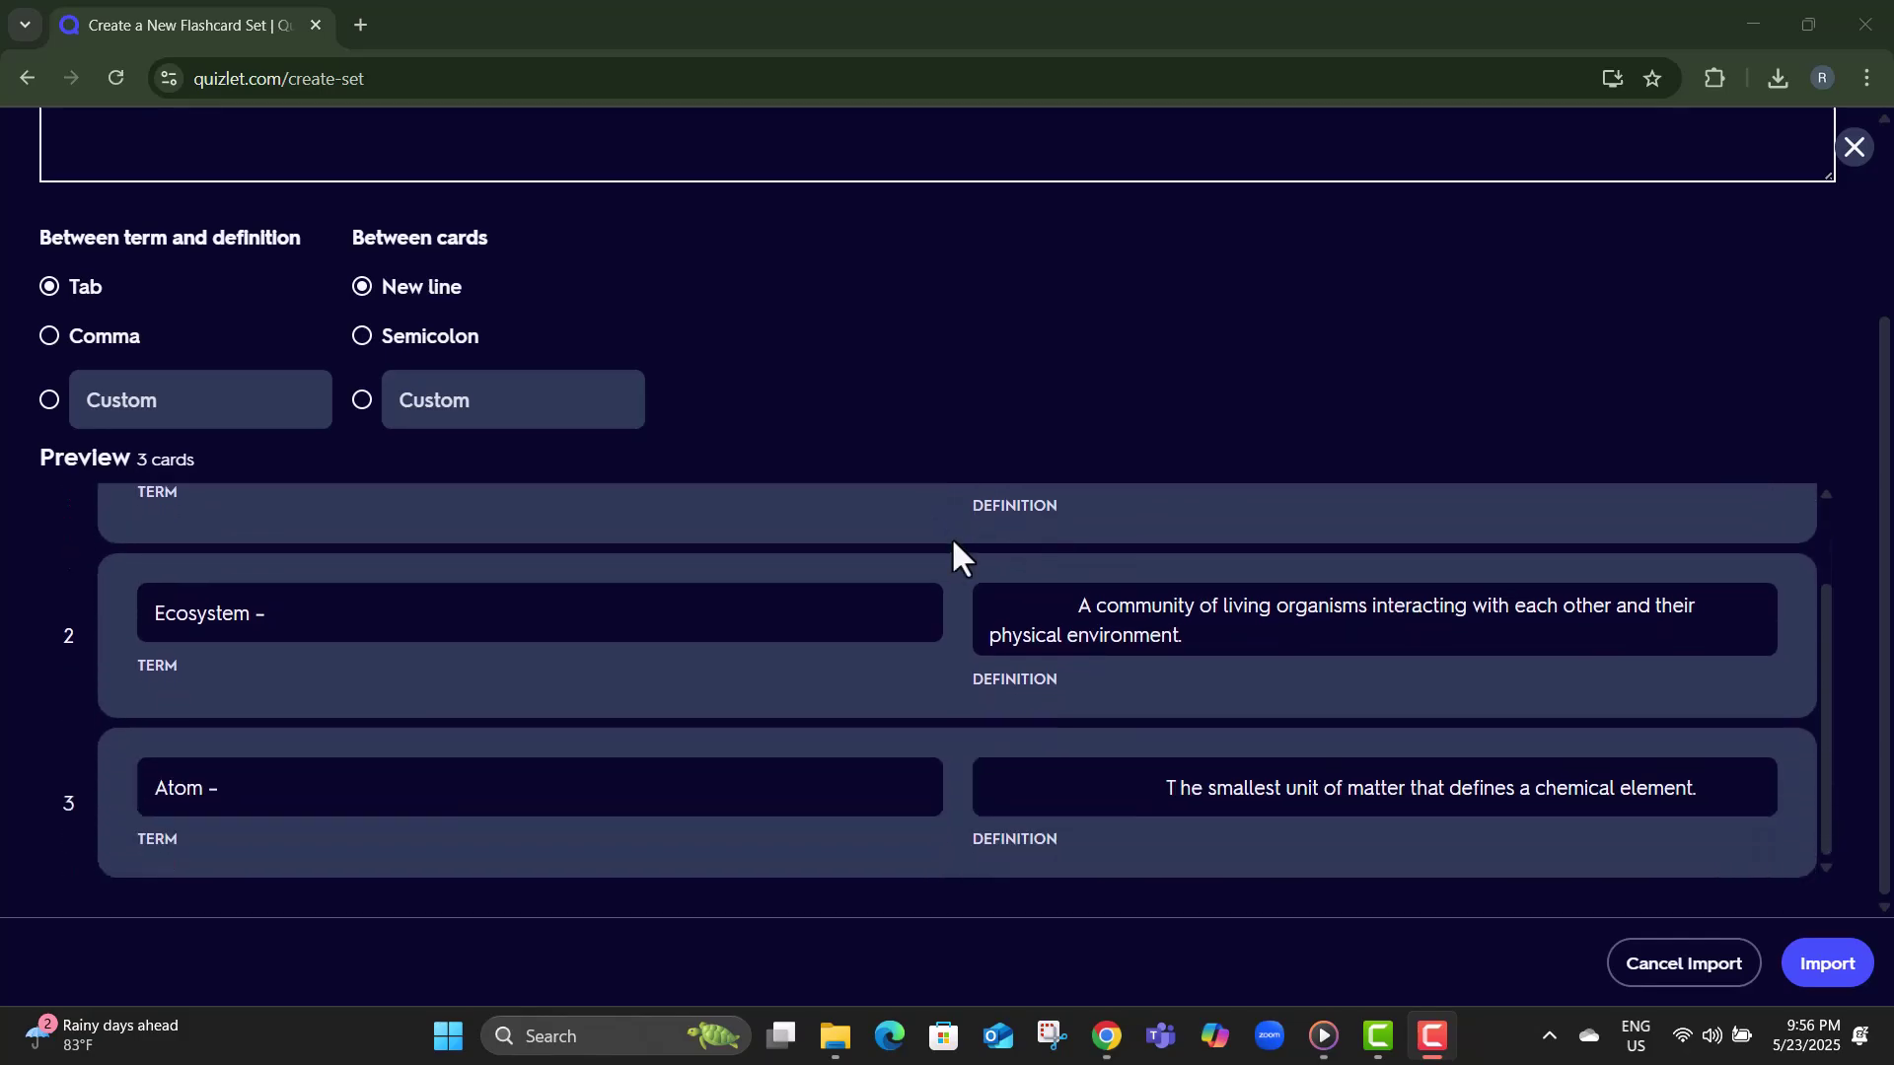
- Import the three previewed science cards into the Random set
left_click(1838, 971)
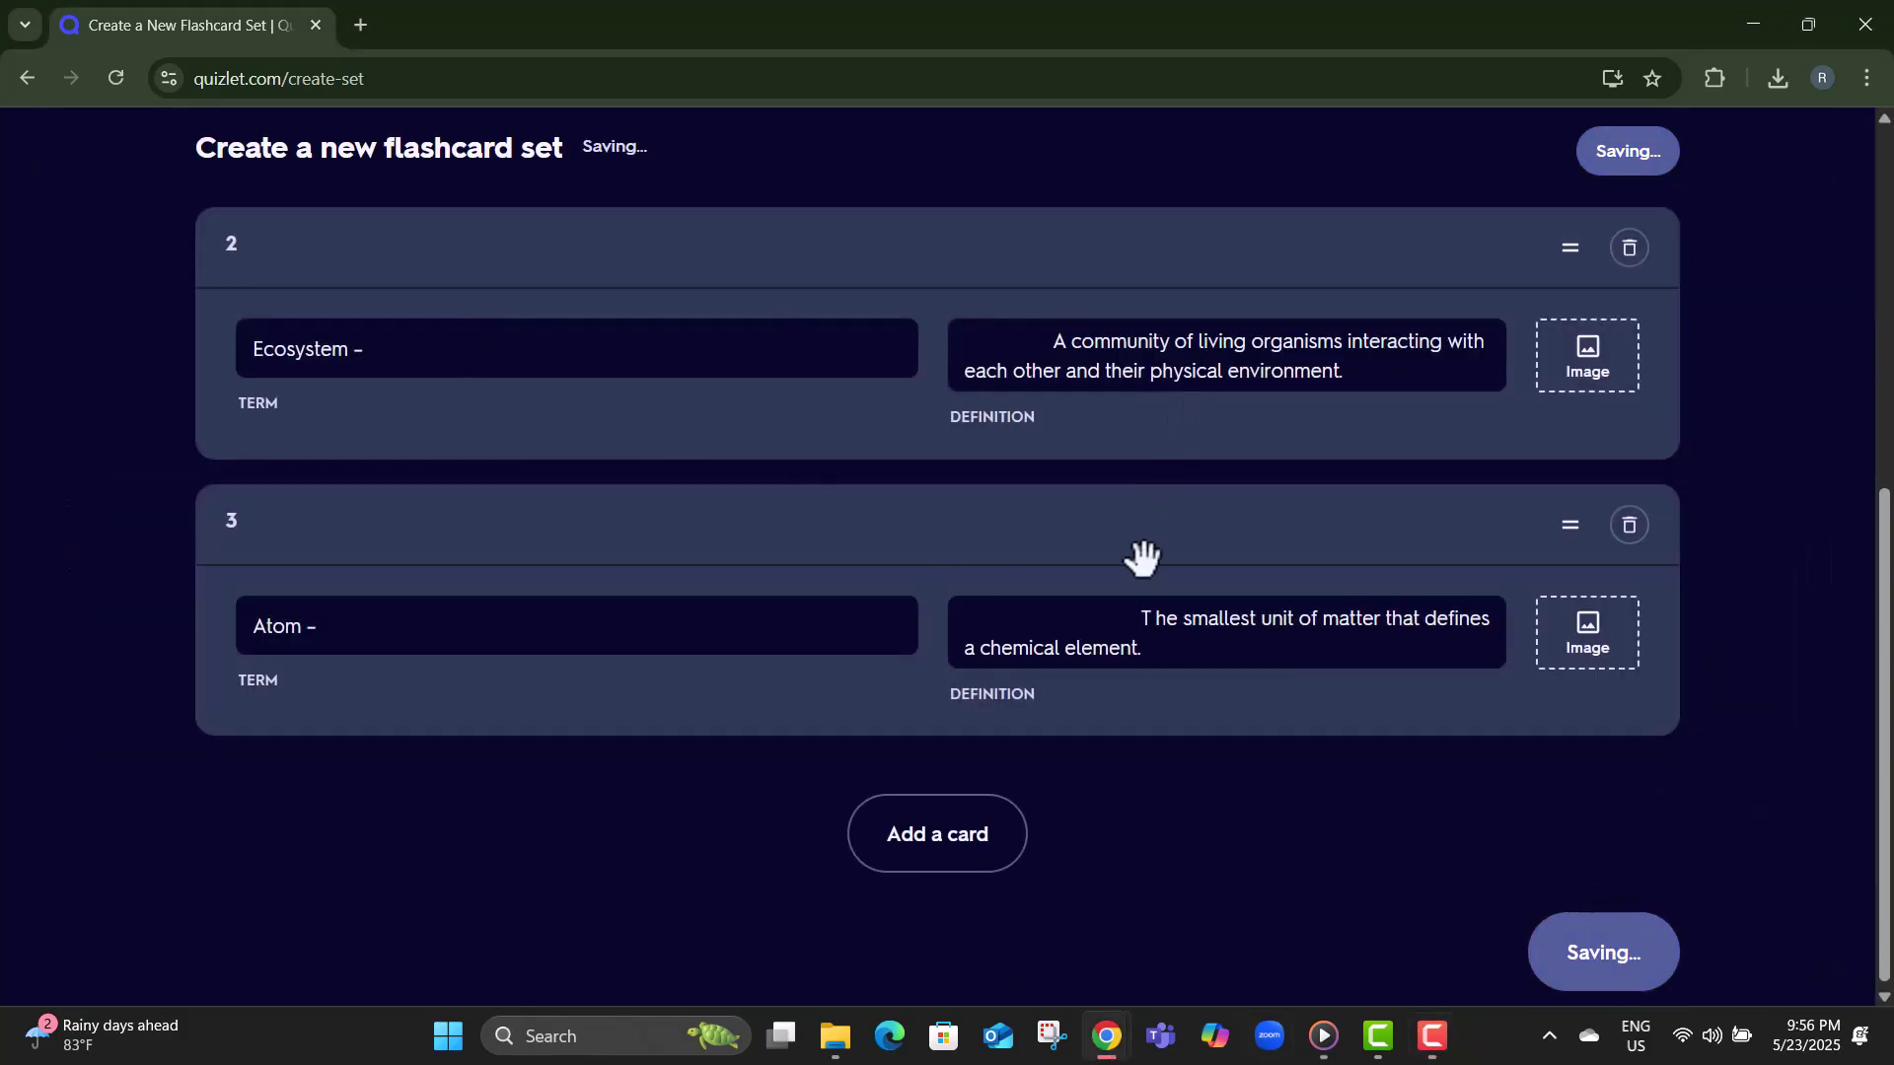
scroll(1137, 554, "up", 3)
scroll(1146, 593, "up", 2)
scroll(1075, 612, "down", 2)
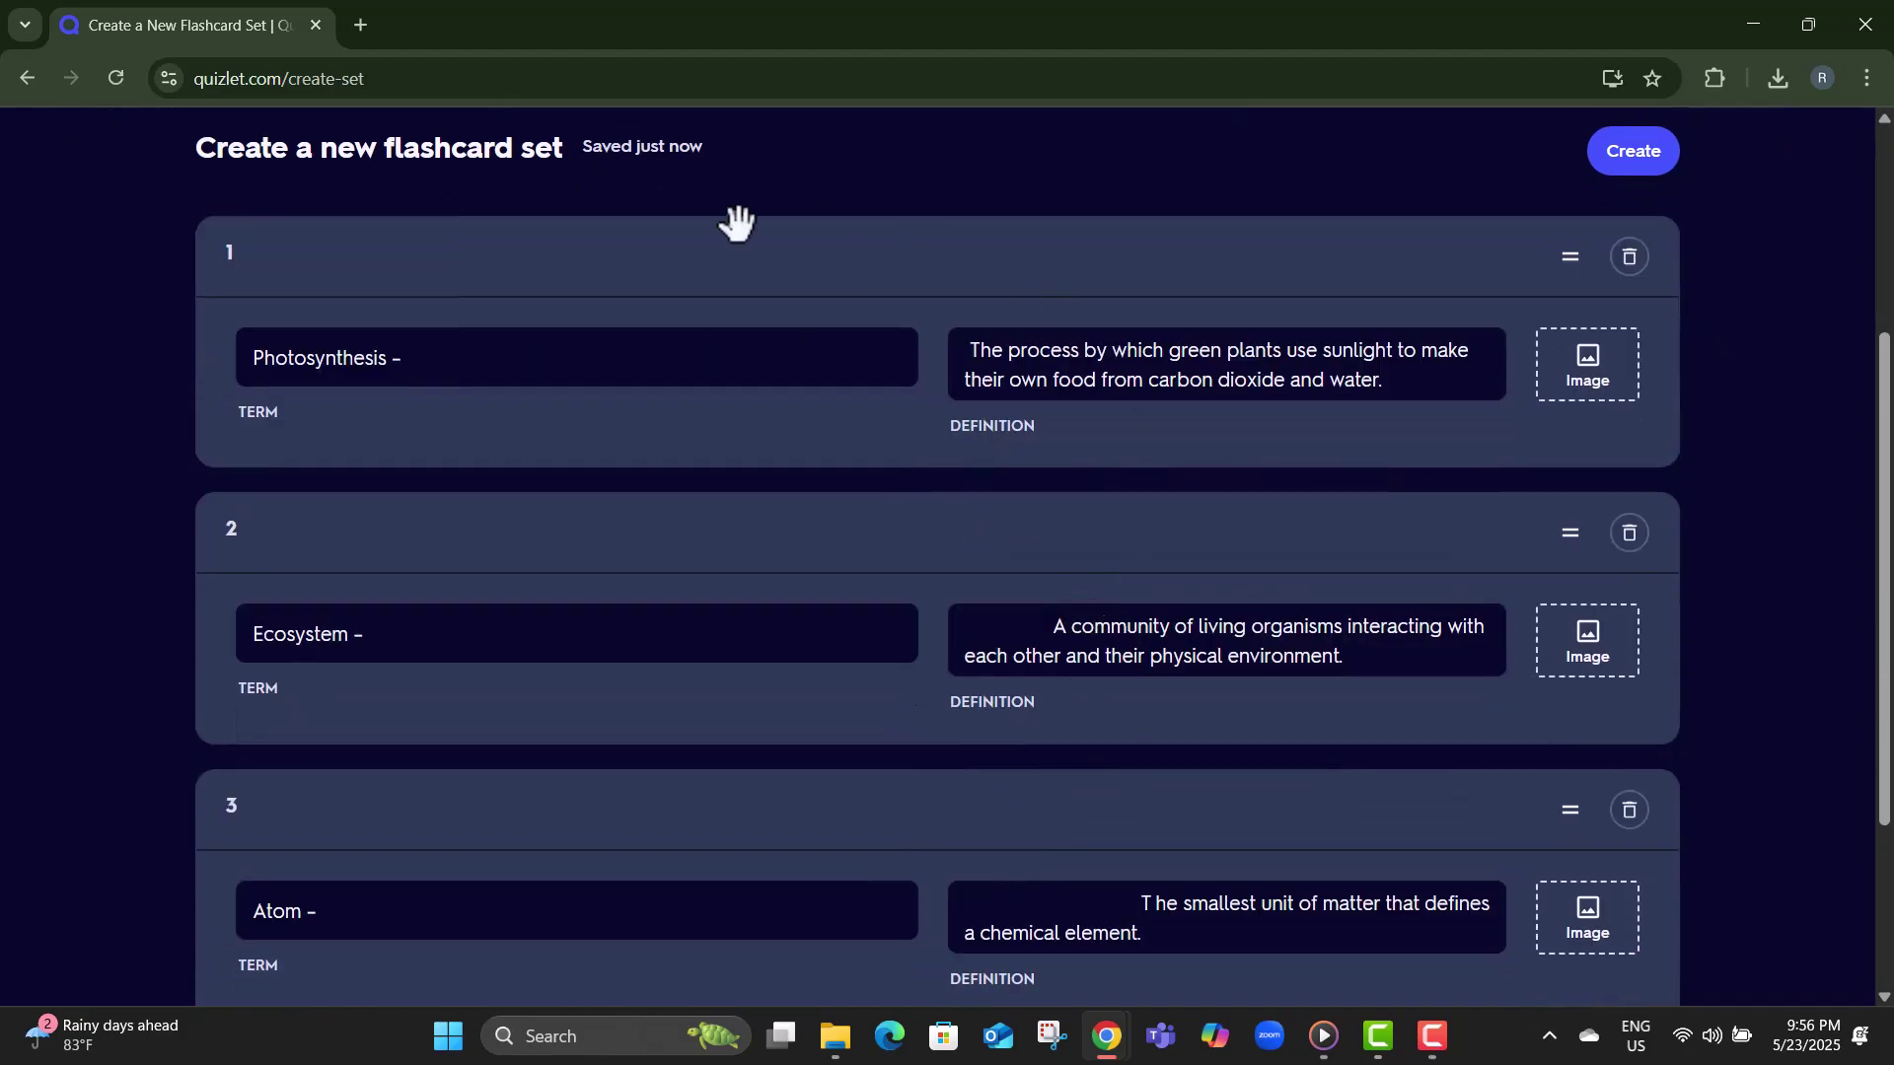
scroll(1015, 752, "down", 2)
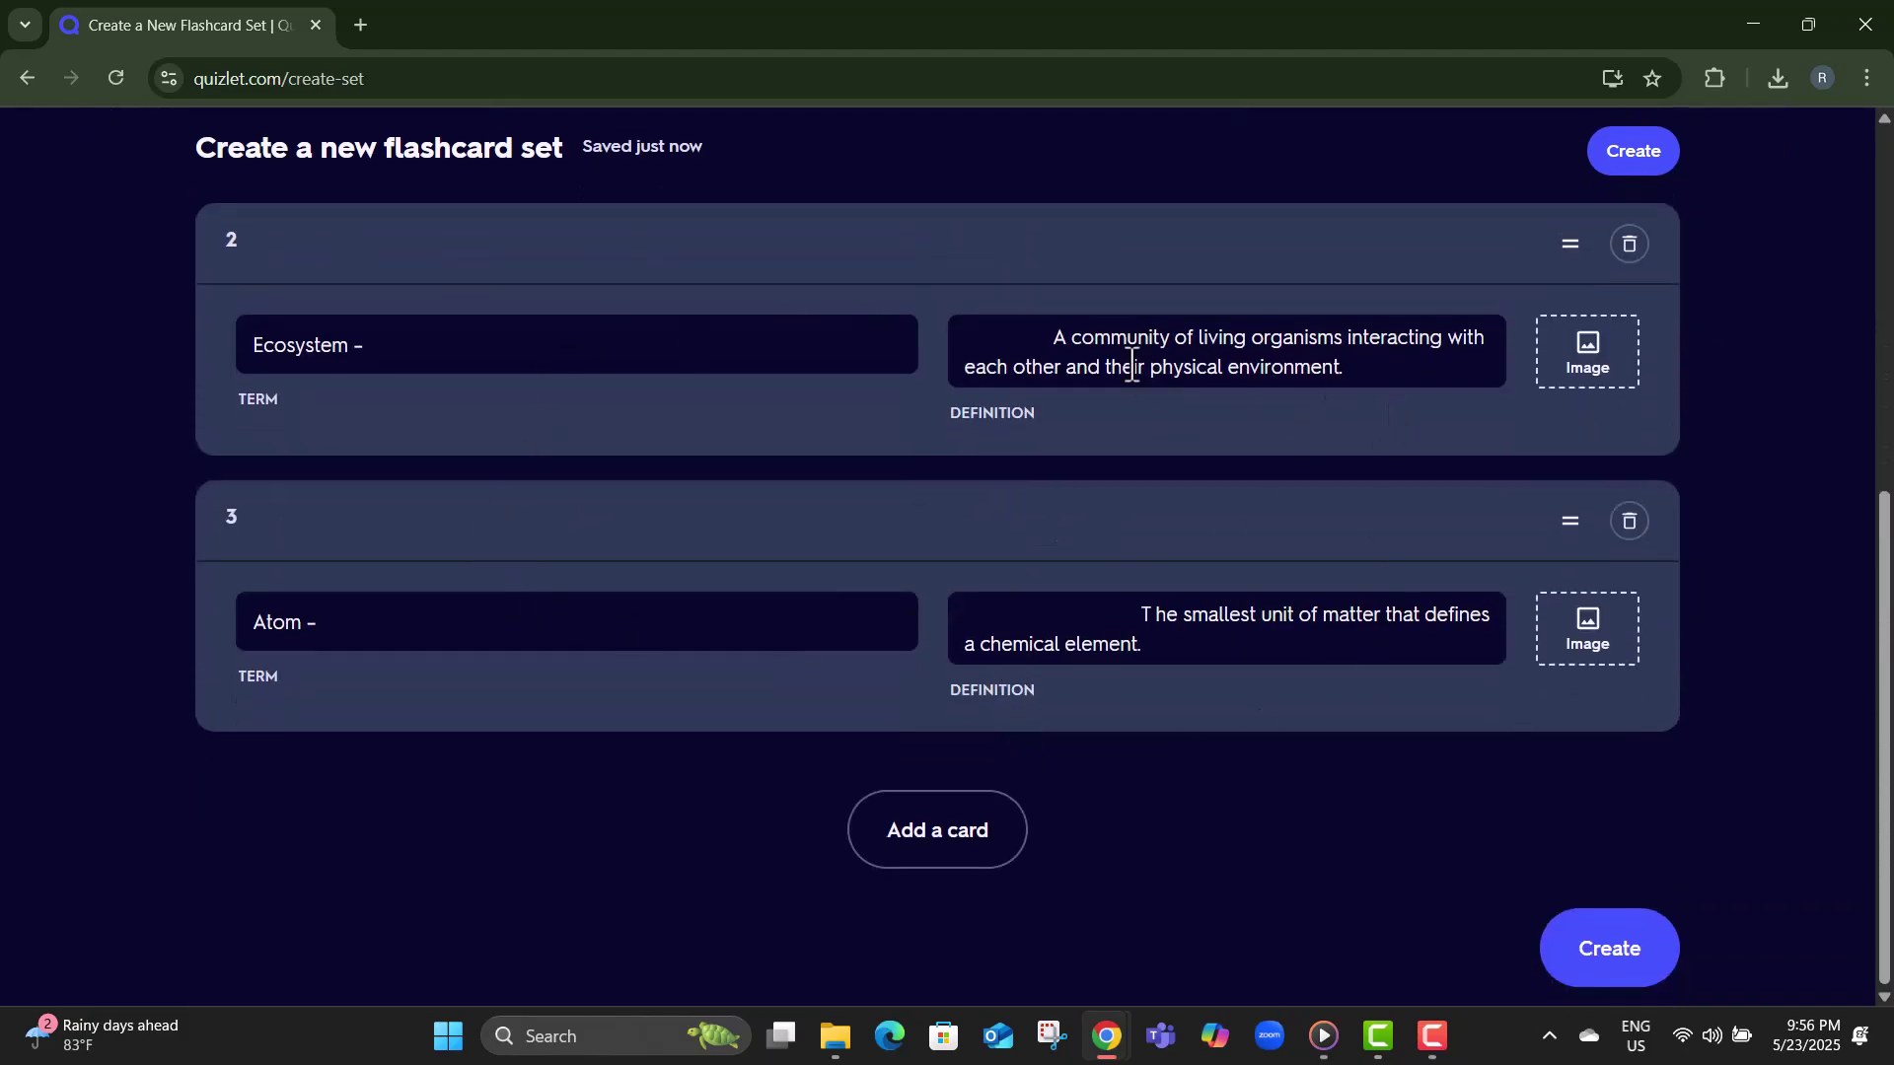
scroll(1152, 686, "up", 1)
scroll(1152, 686, "up", 2)
scroll(1151, 686, "down", 2)
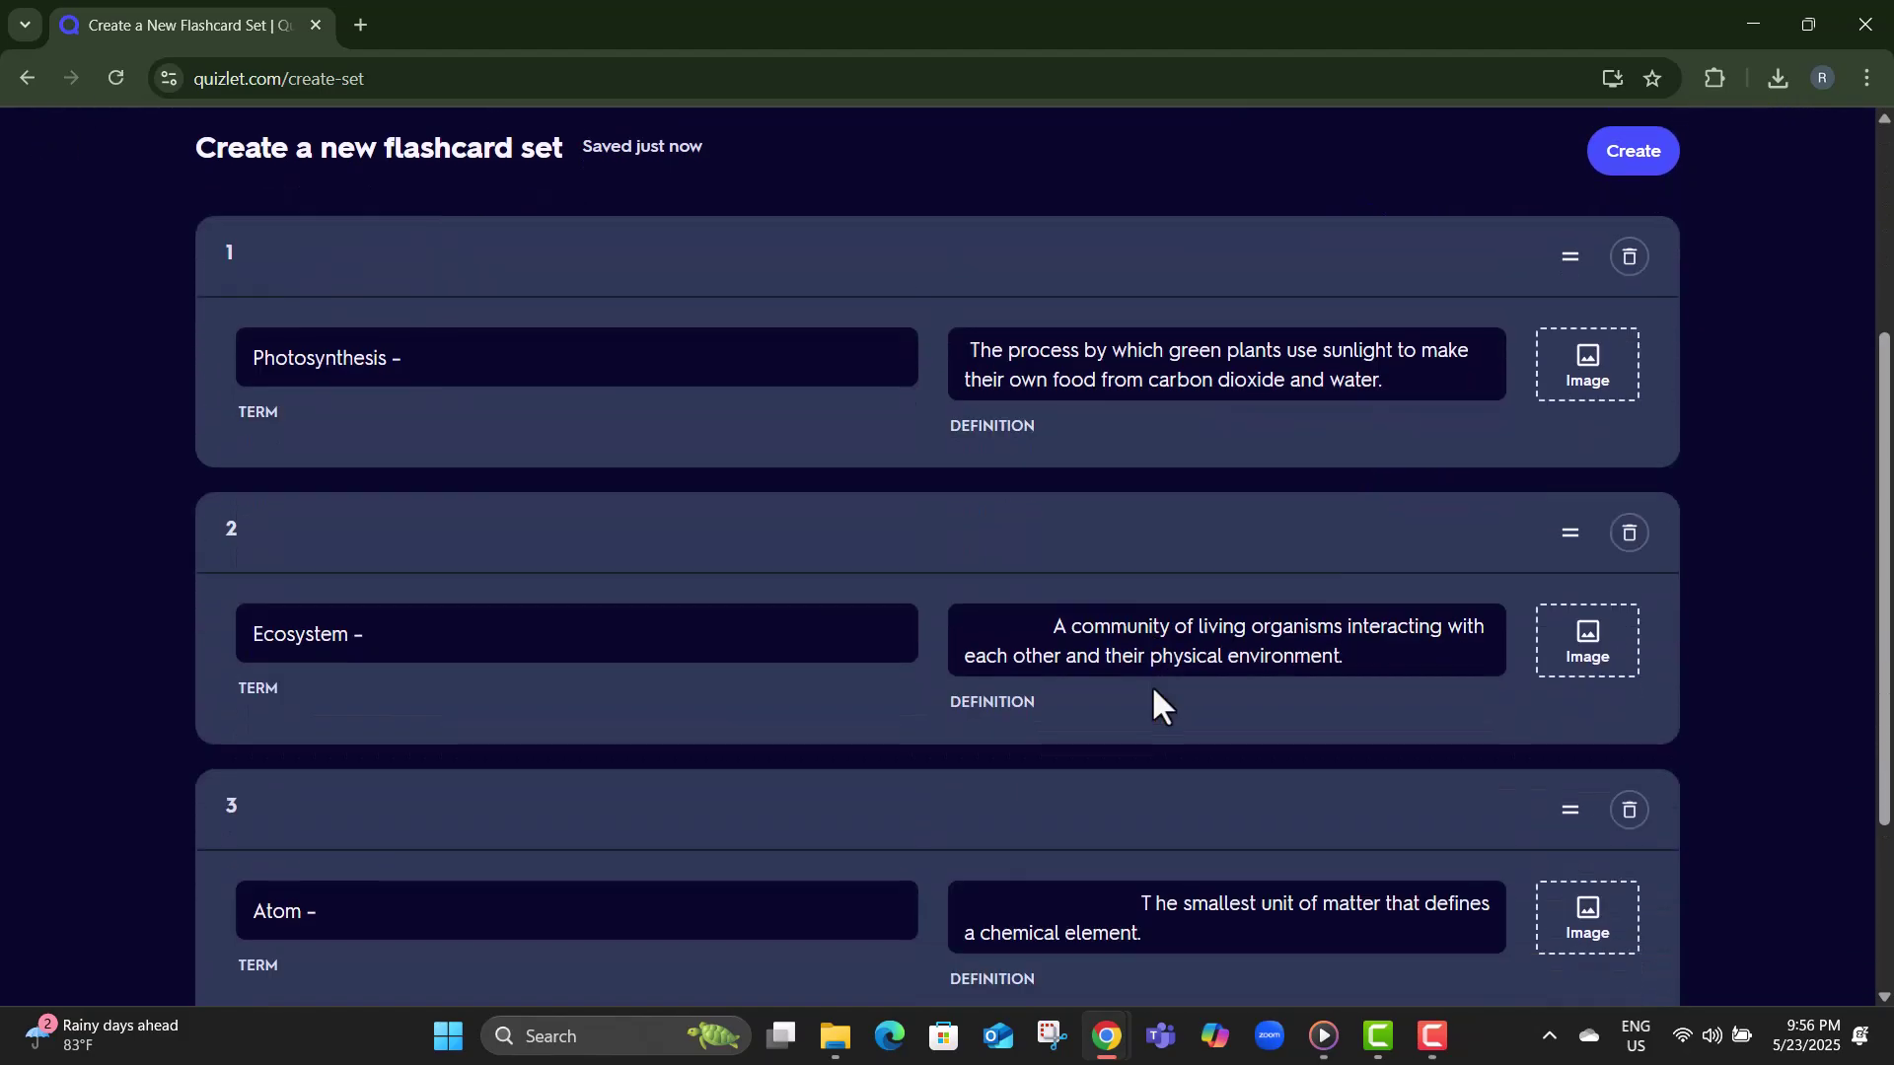
- Pick suggested pictures from image search for the Photosynthesis and Ecosystem cards
left_click(1593, 388)
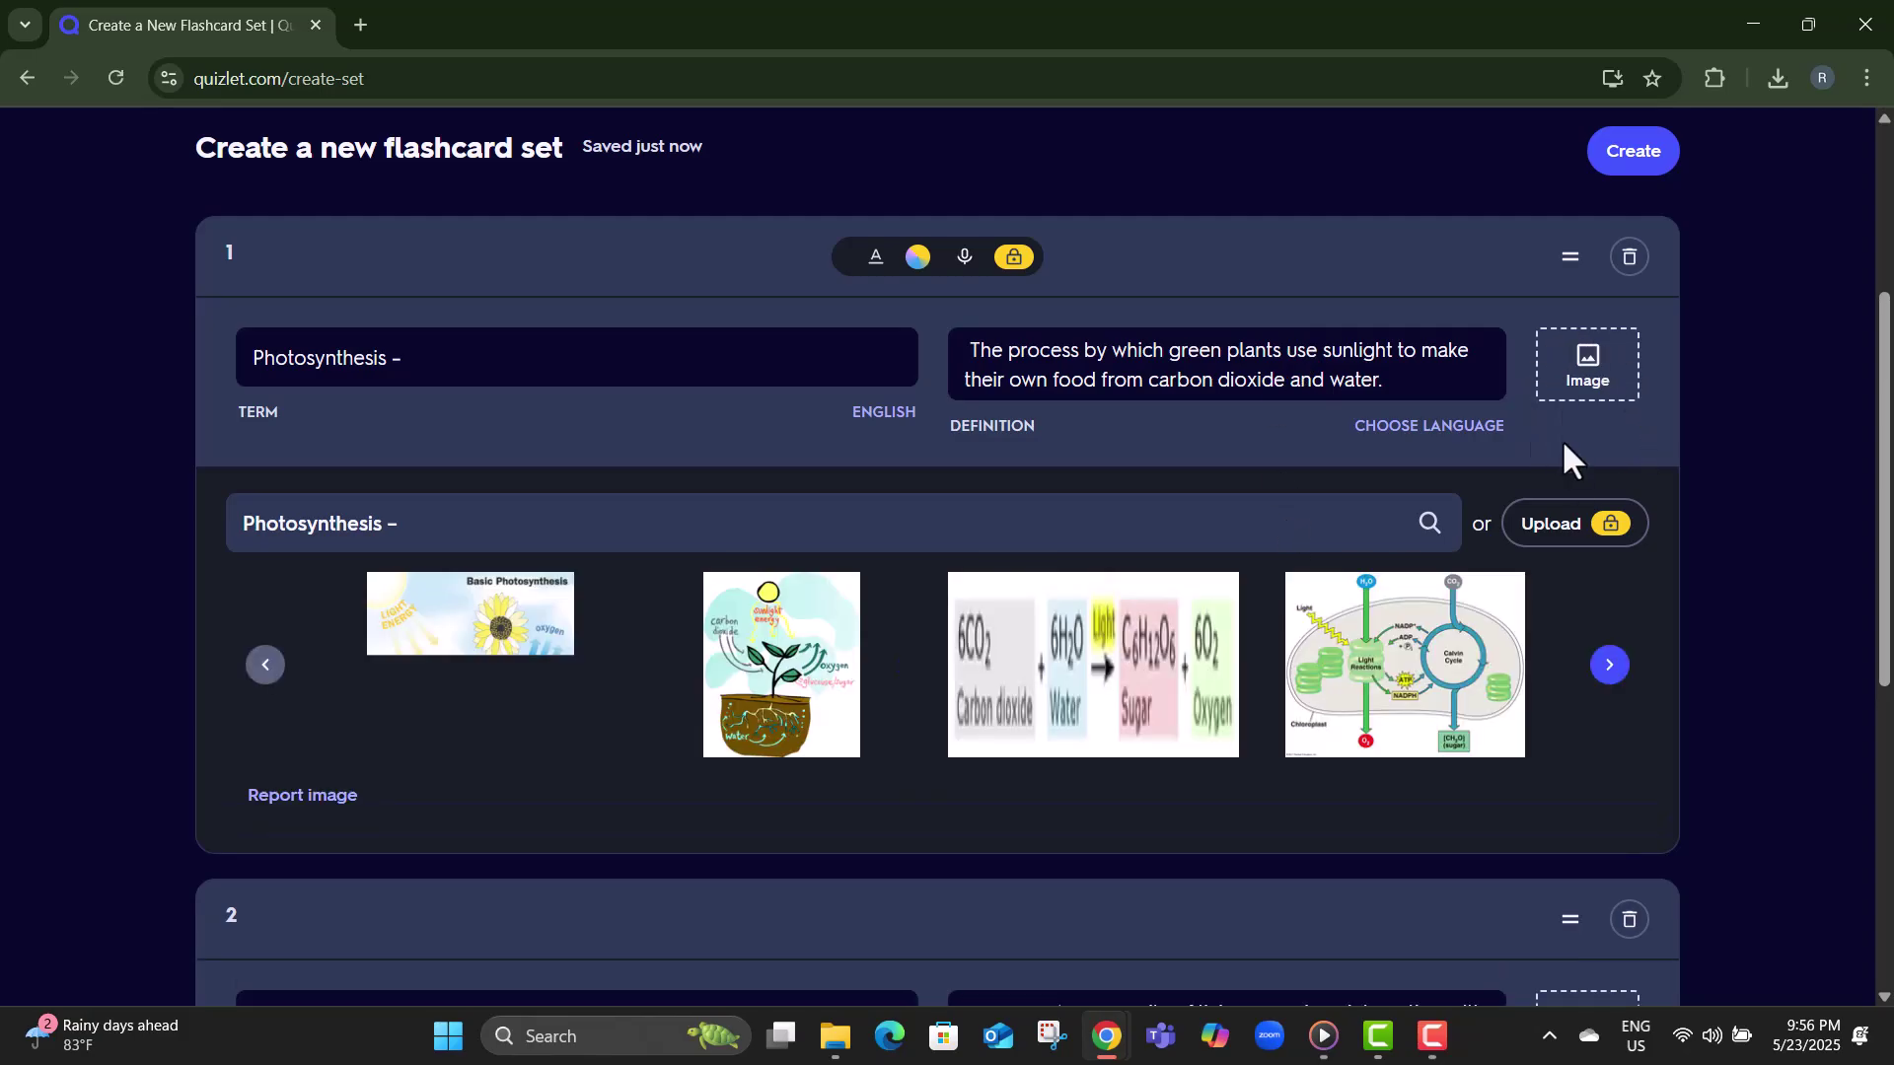
left_click(791, 704)
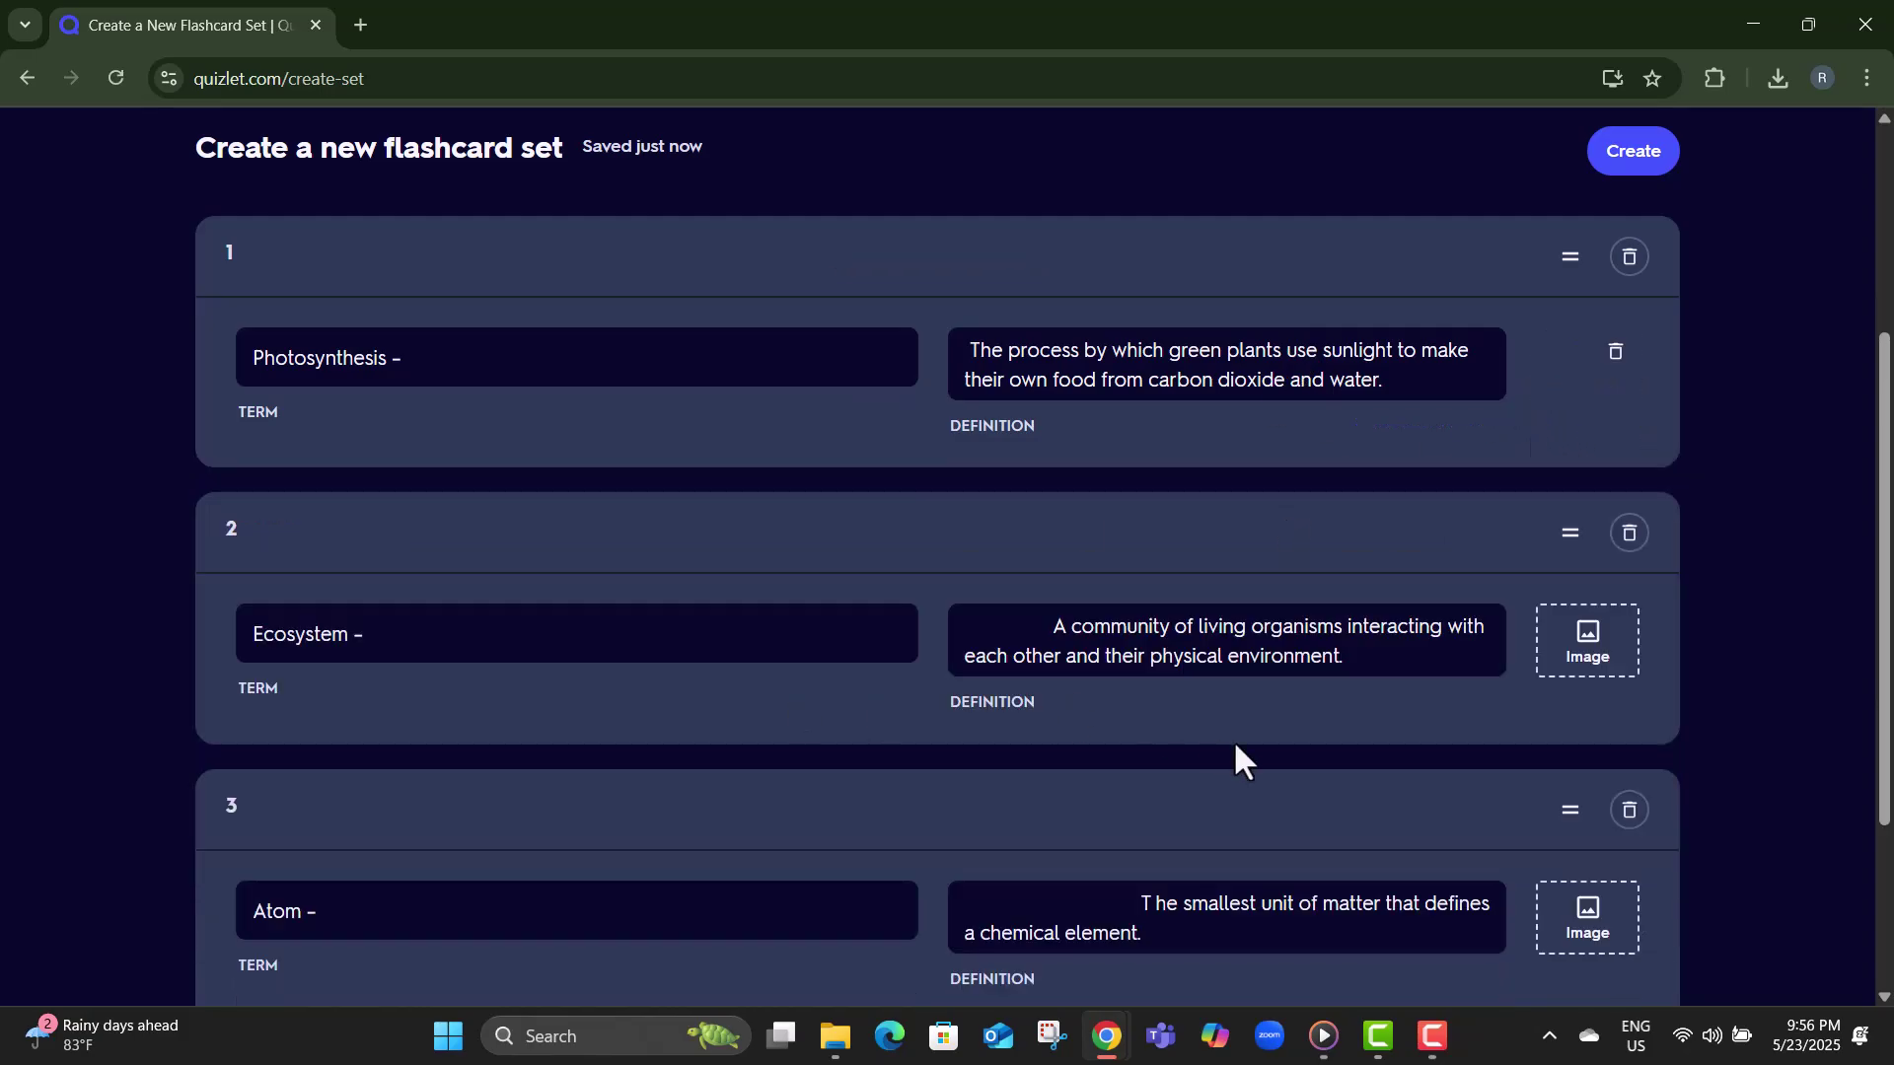
scroll(1511, 498, "down", 2)
left_click(1589, 421)
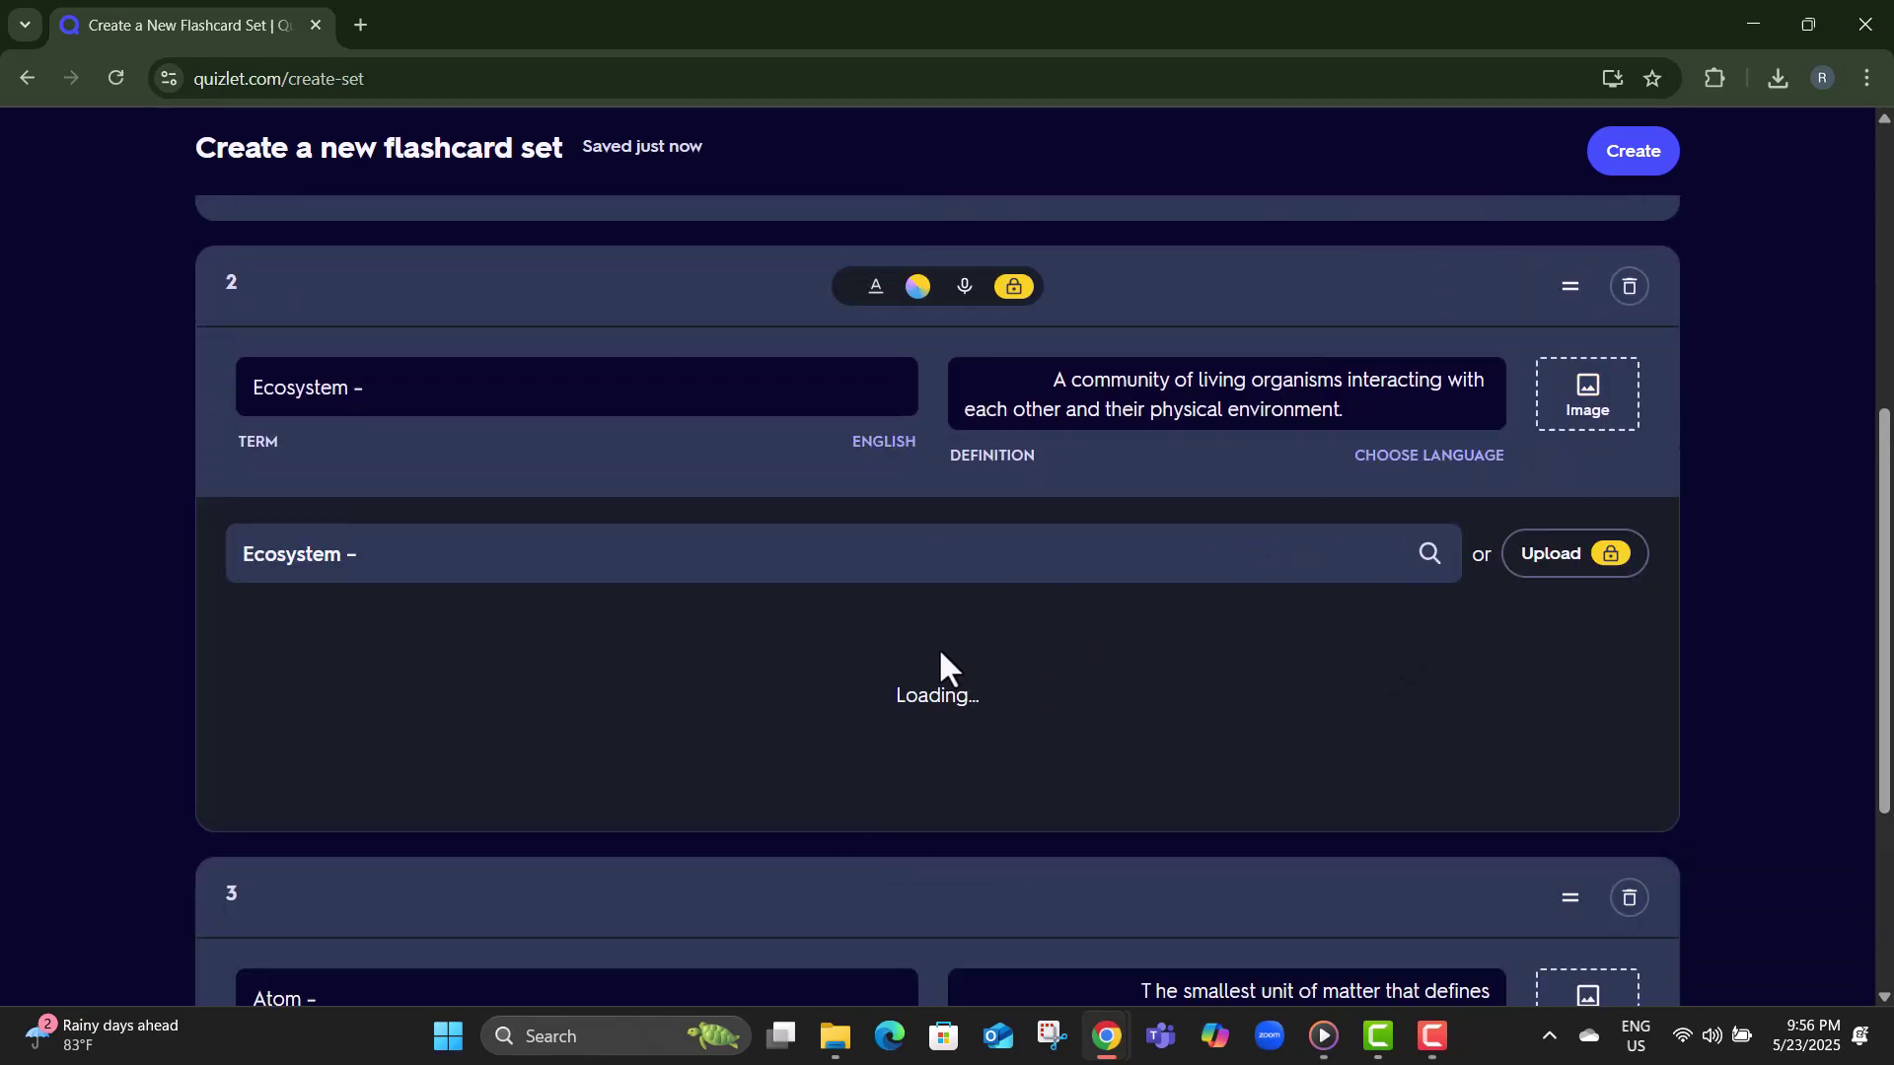
left_click(866, 689)
scroll(747, 503, "up", 4)
scroll(750, 497, "up", 1)
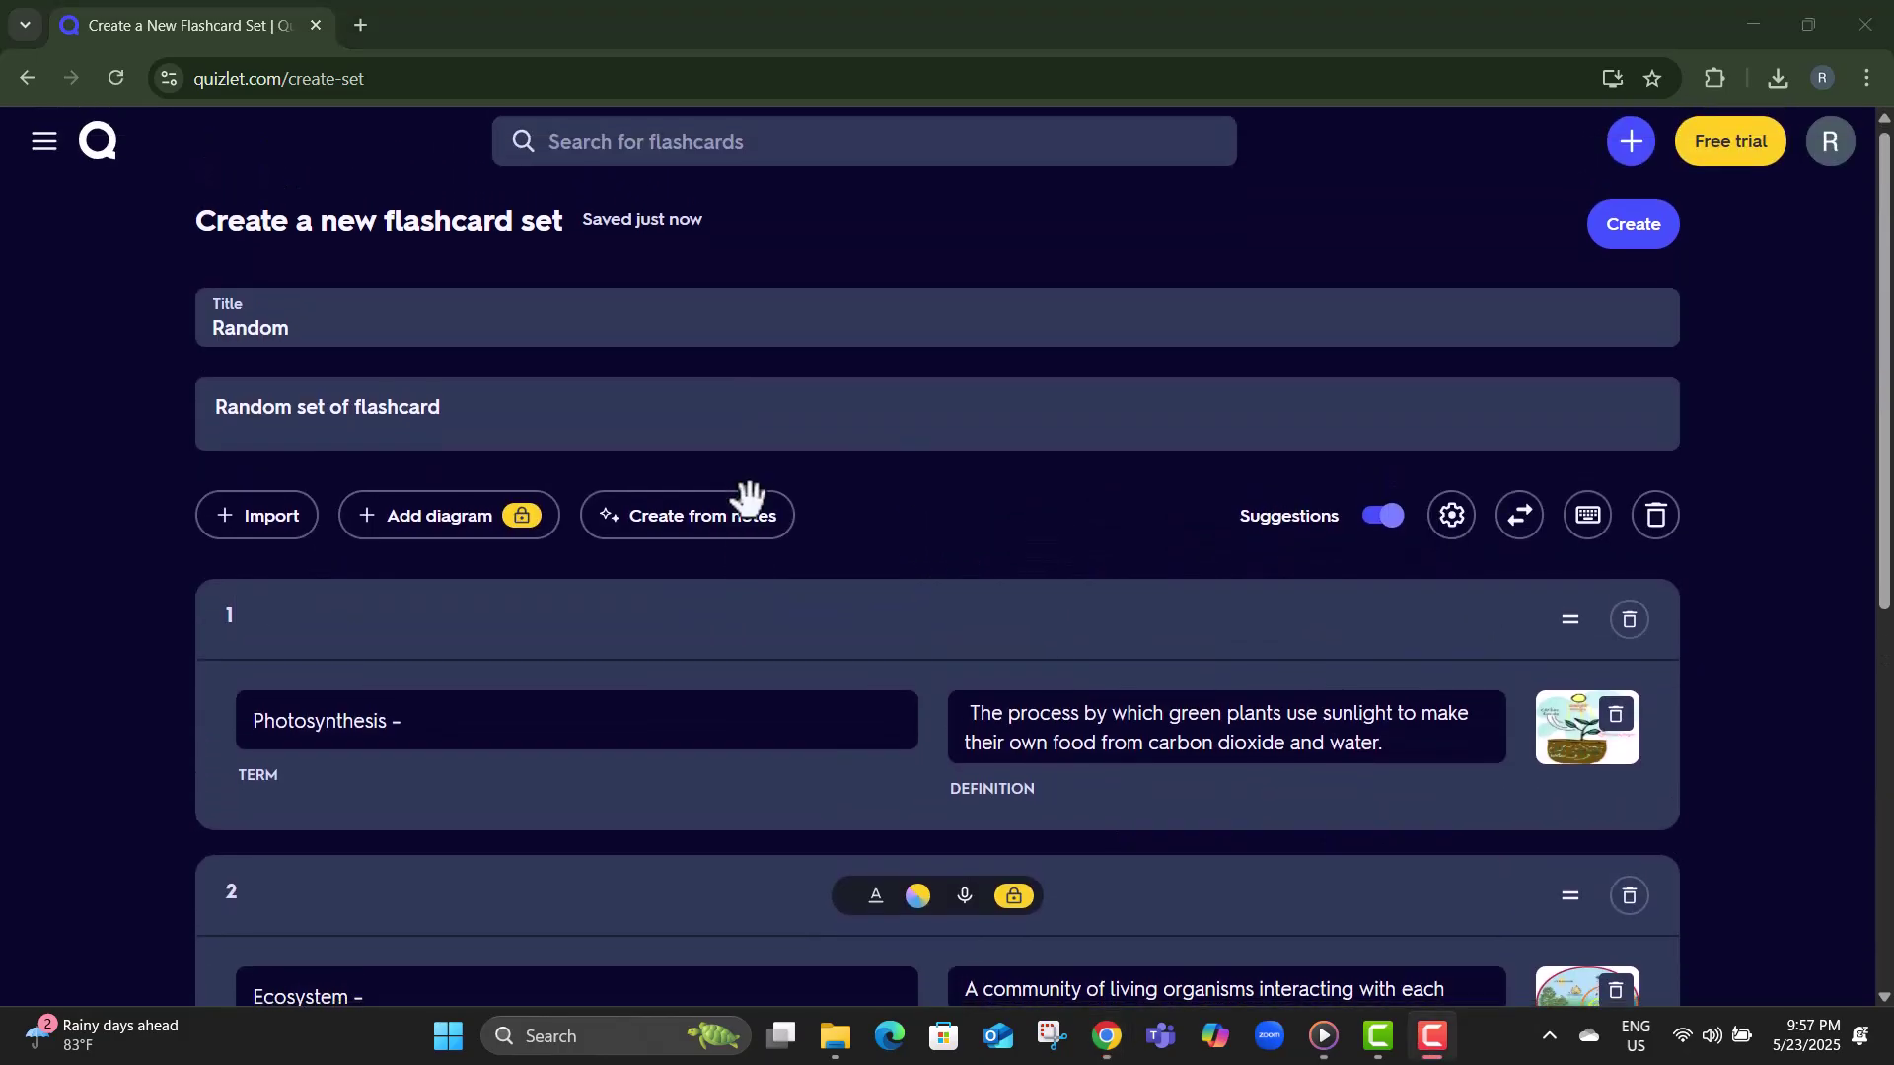
scroll(748, 498, "down", 5)
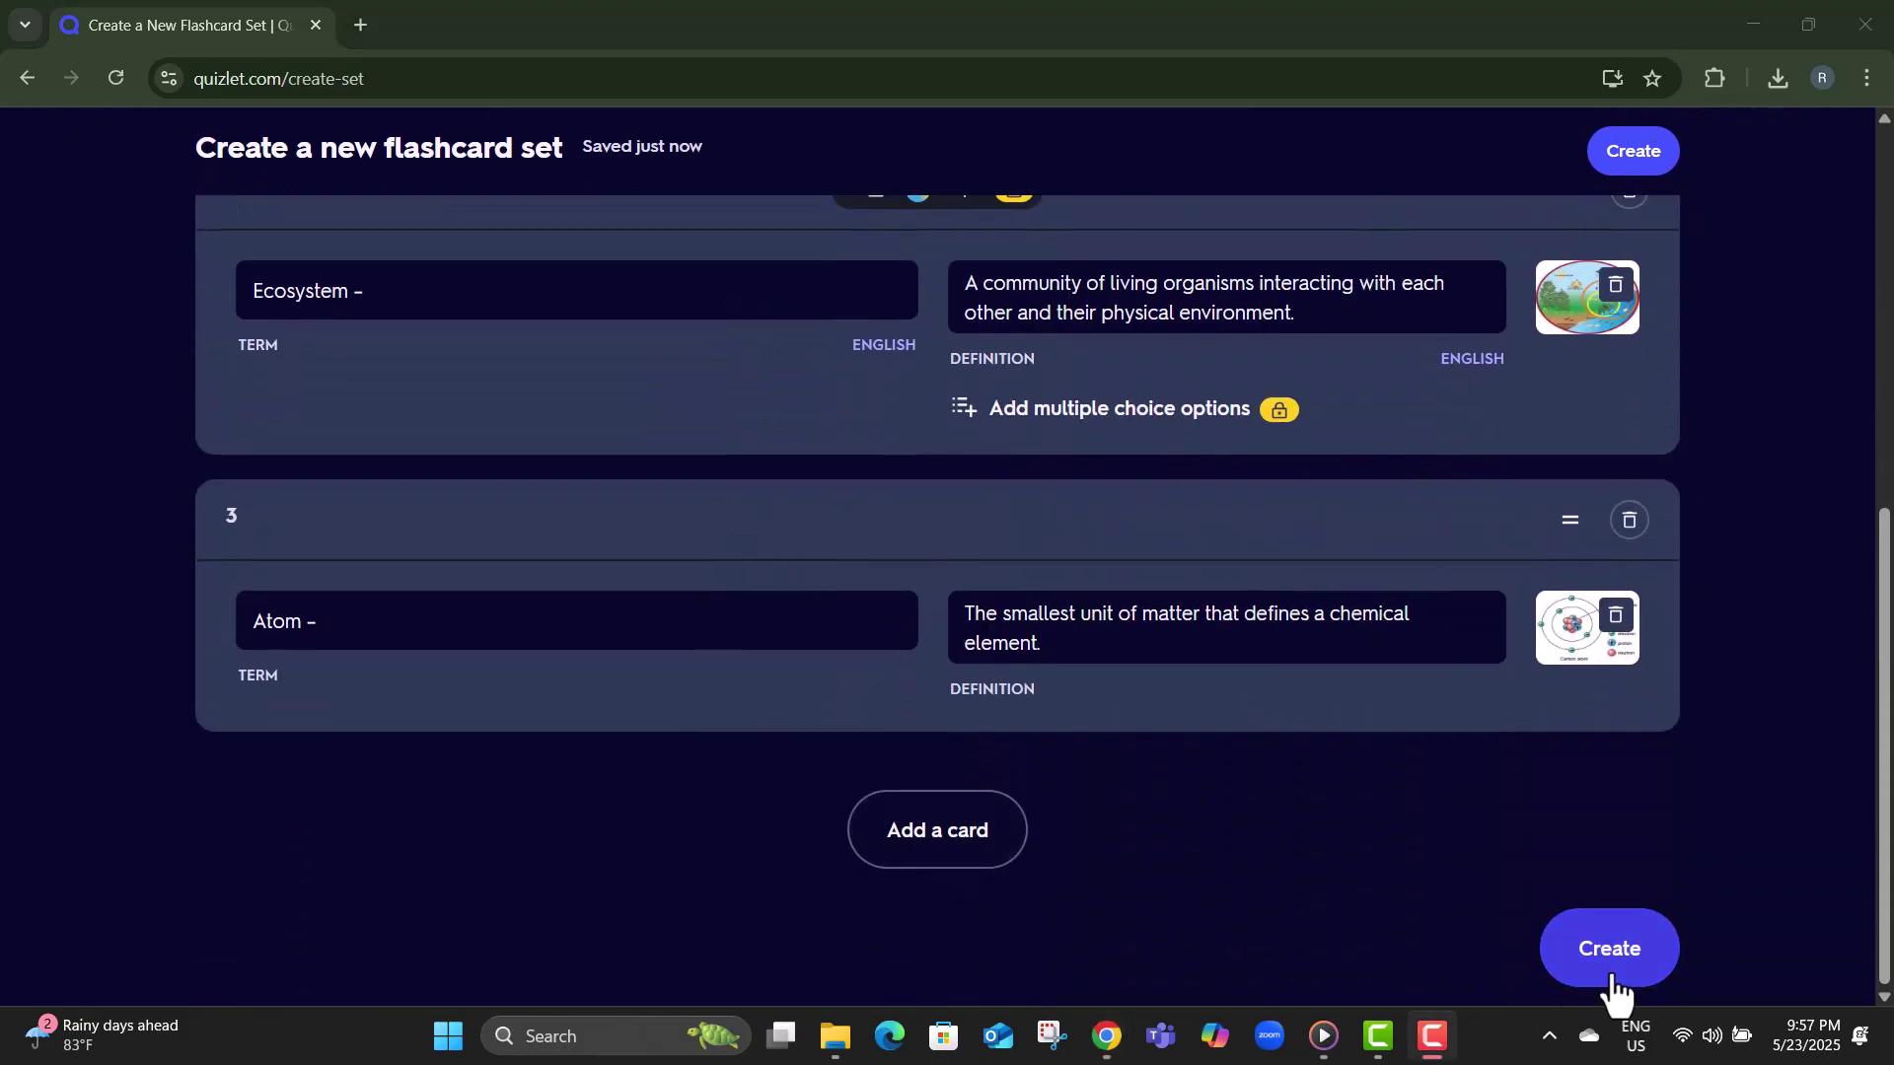
- Create the Random set and flip the Atom flashcard to its definition
left_click(1611, 988)
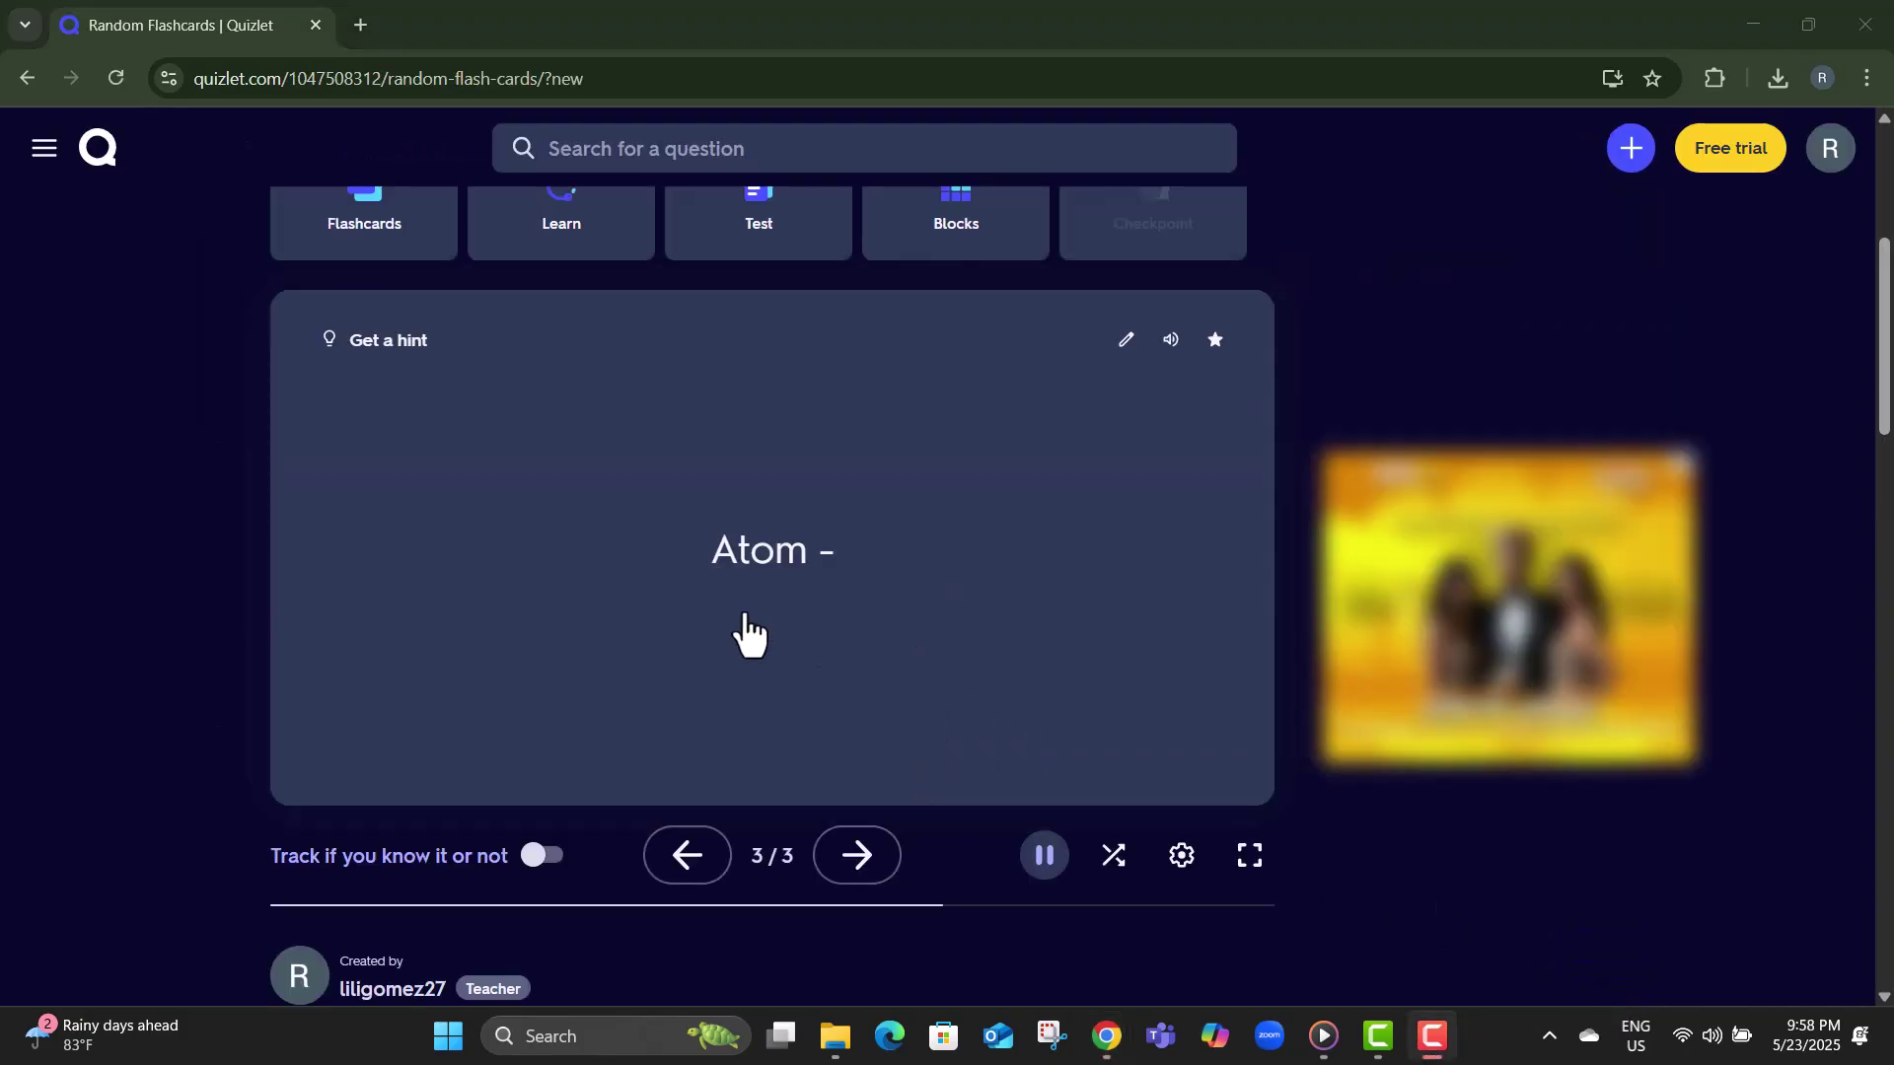
left_click(746, 633)
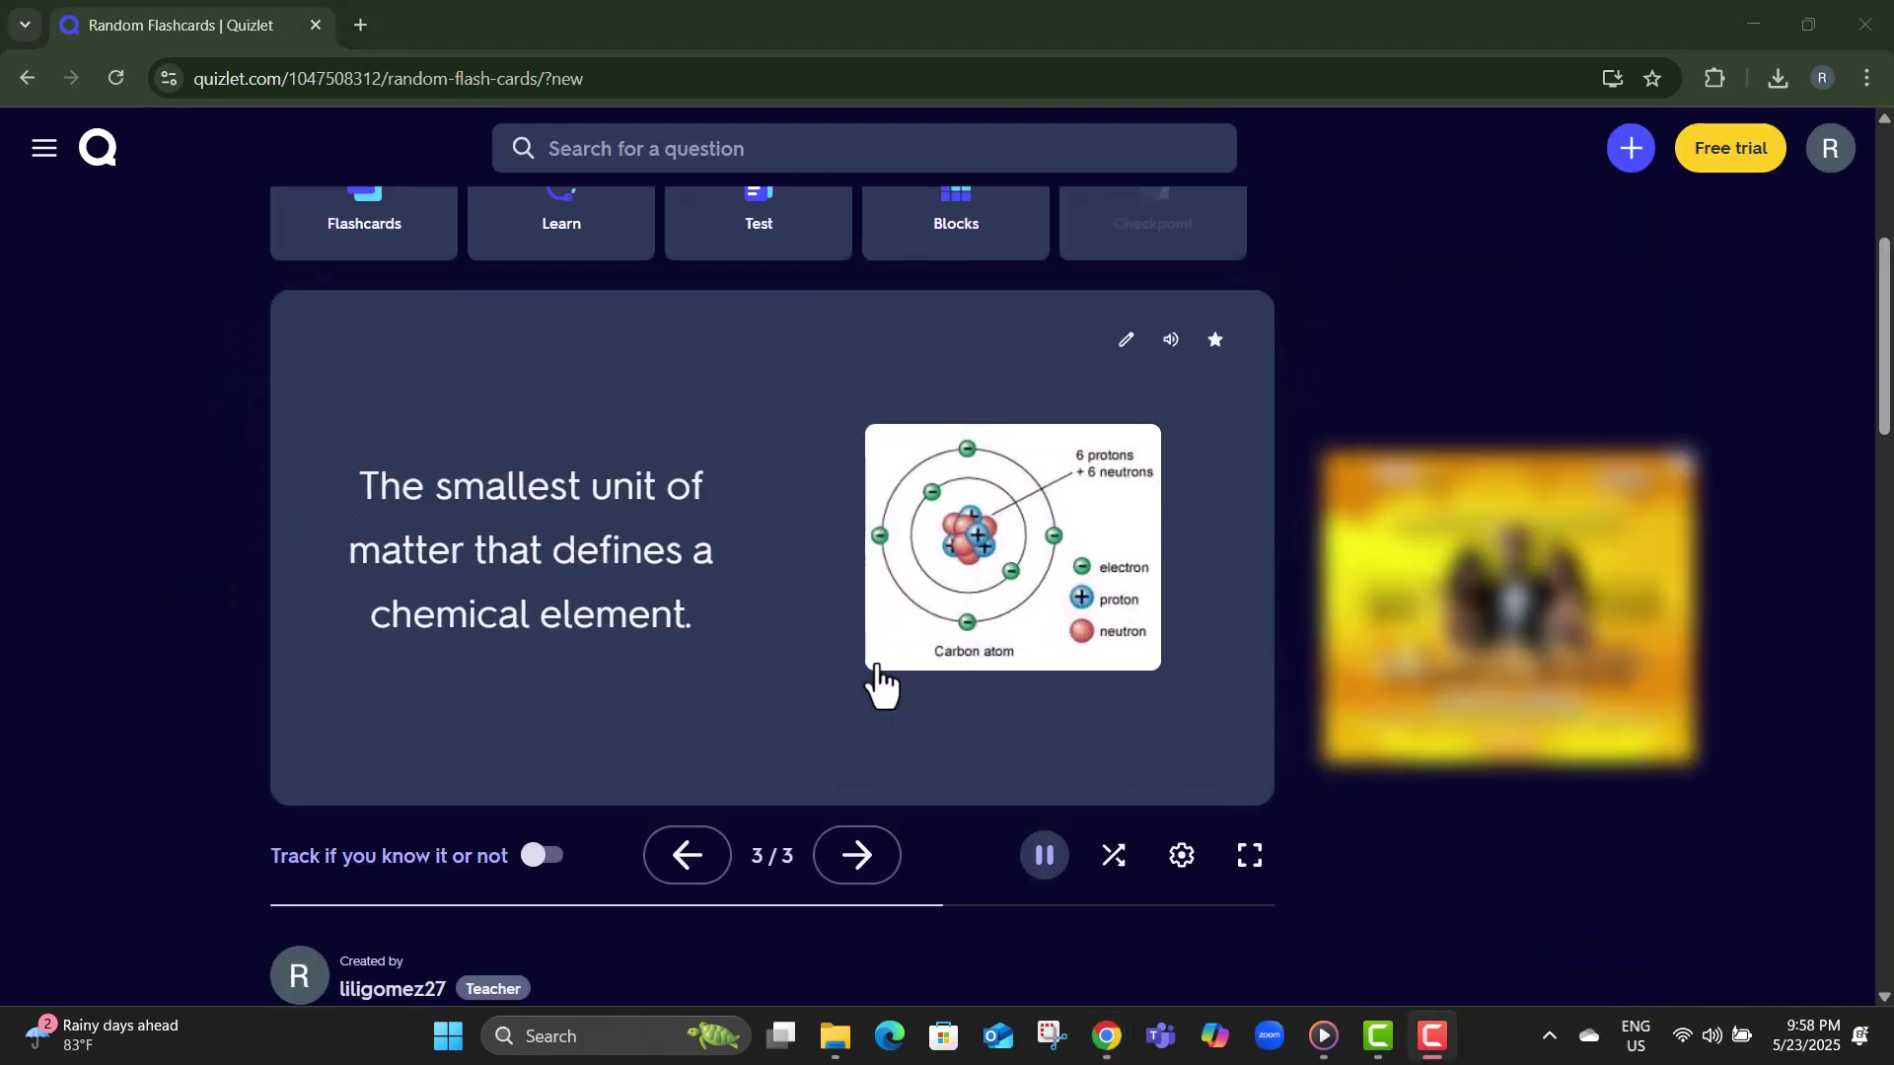